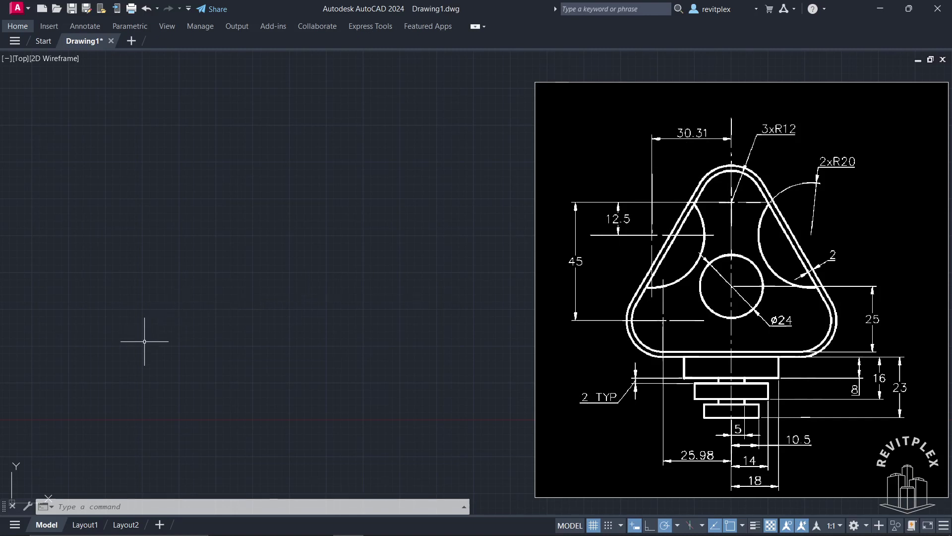
Draw a 30.30 horizontal line with a 45 vertical line rising from its right end
{"action": "type", "text": "l"}
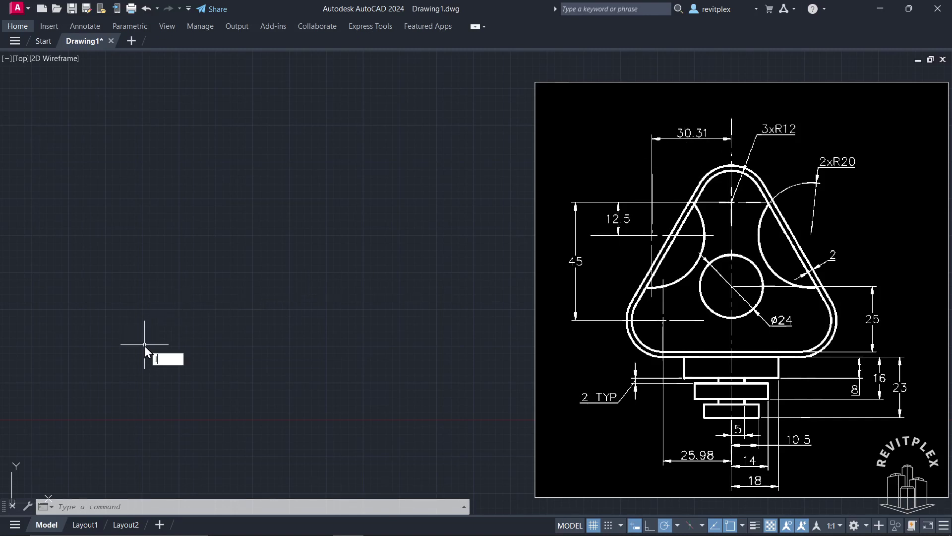
{"action": "key", "text": "Return"}
{"action": "left_click", "coordinate": [144, 344]}
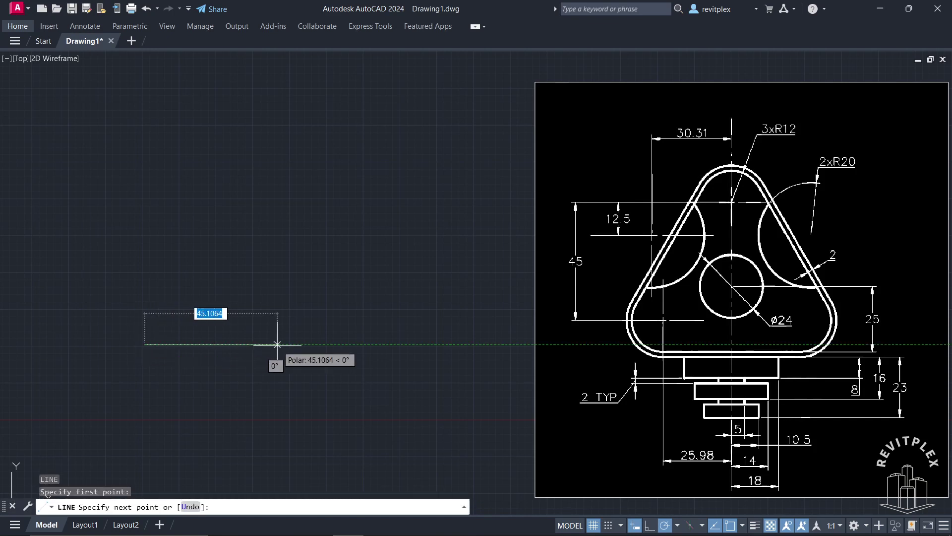
{"action": "type", "text": "30."}
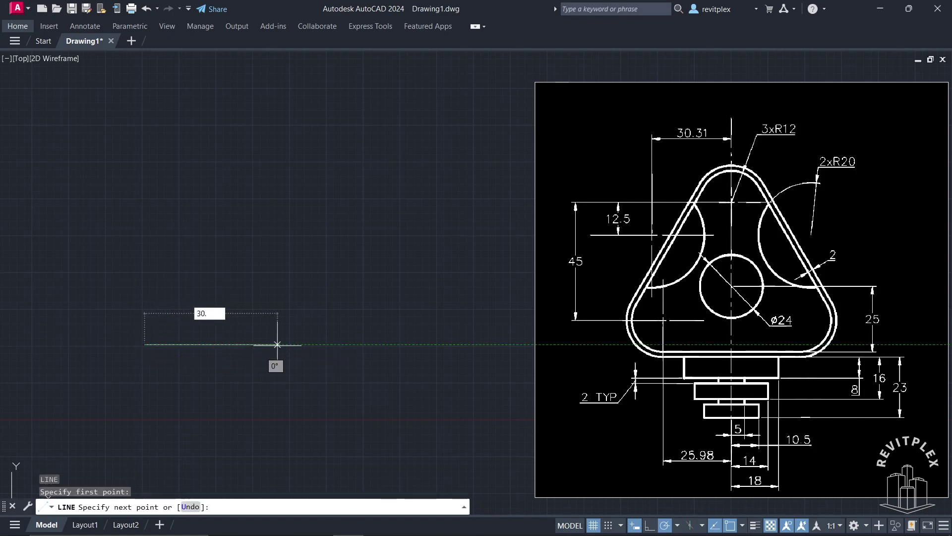
{"action": "type", "text": "30"}
{"action": "key", "text": "Return"}
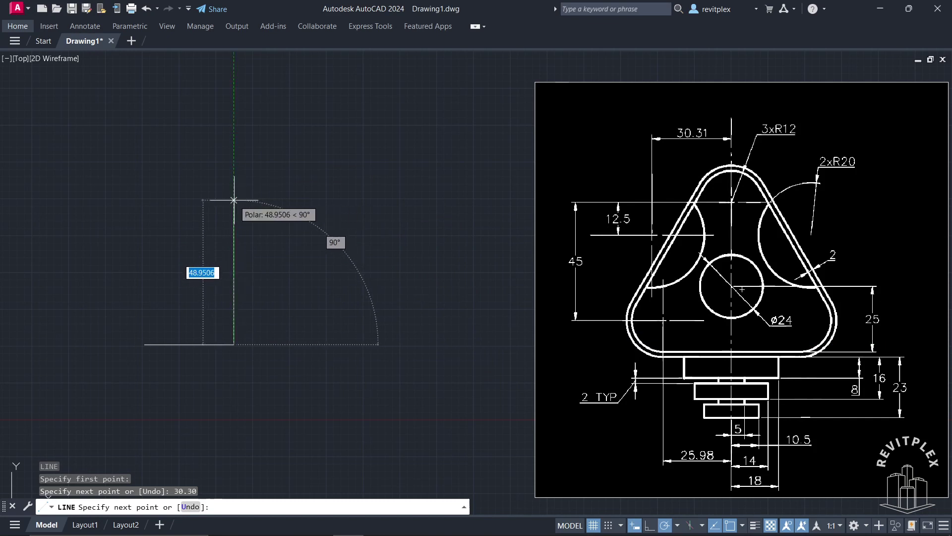
{"action": "type", "text": "45"}
{"action": "key", "text": "Return"}
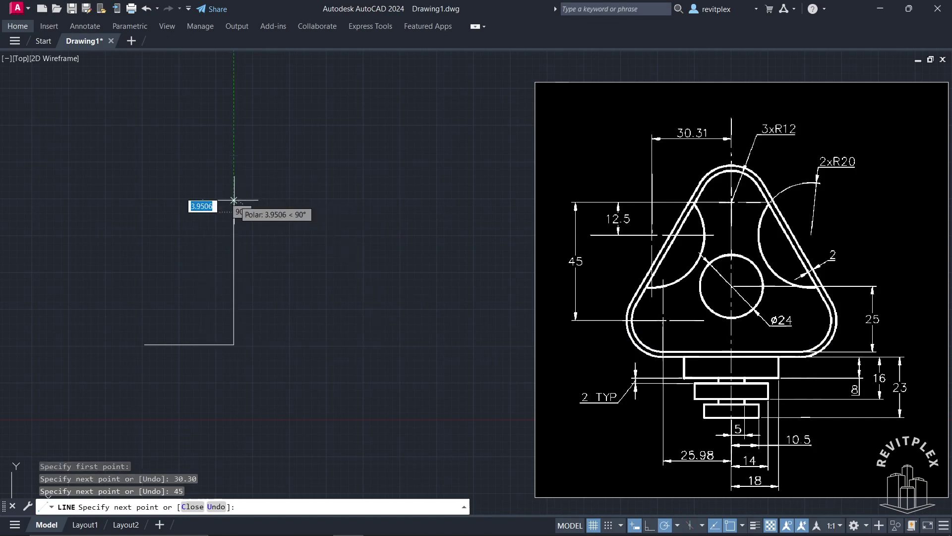
{"action": "key", "text": "Return"}
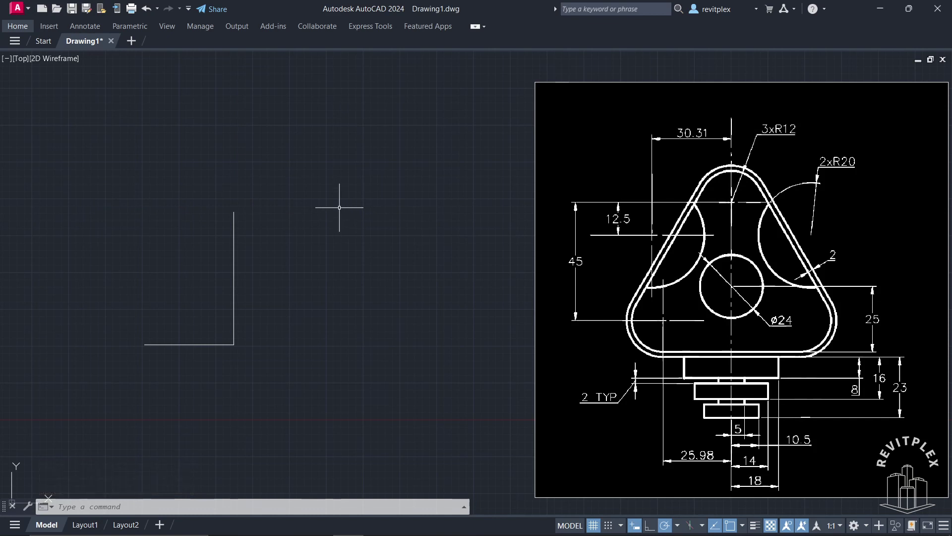
Draw a radius 12 circle centred on the top end of the vertical line
{"action": "key", "text": "Return"}
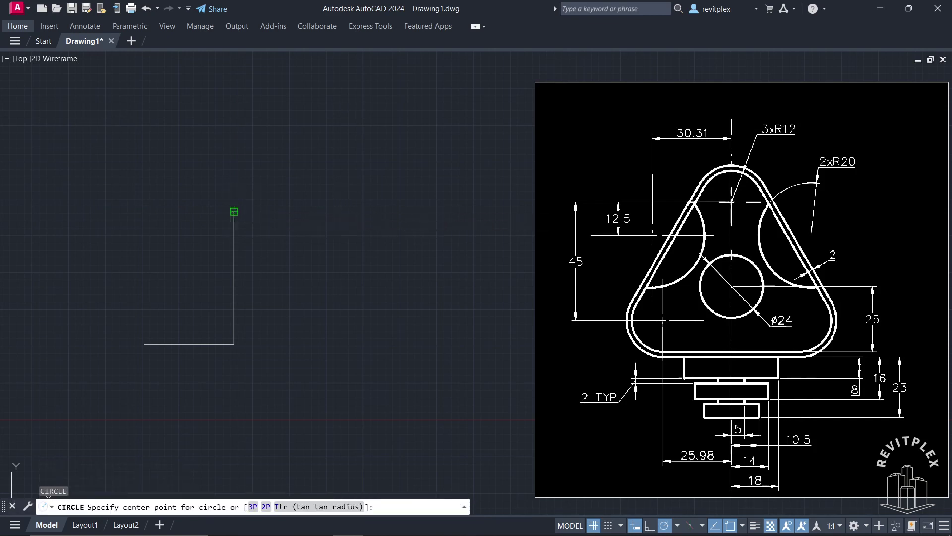
{"action": "left_click", "coordinate": [234, 212]}
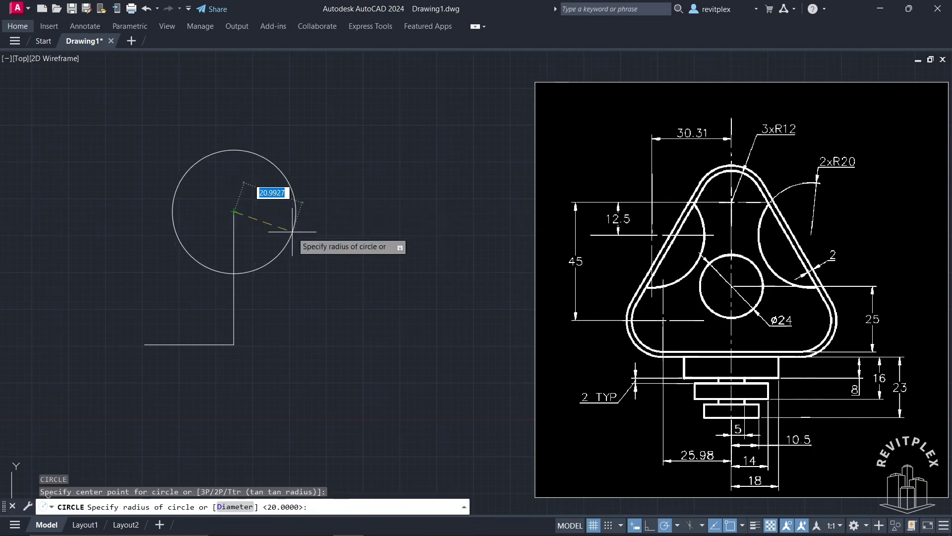
{"action": "type", "text": "12"}
{"action": "key", "text": "Return"}
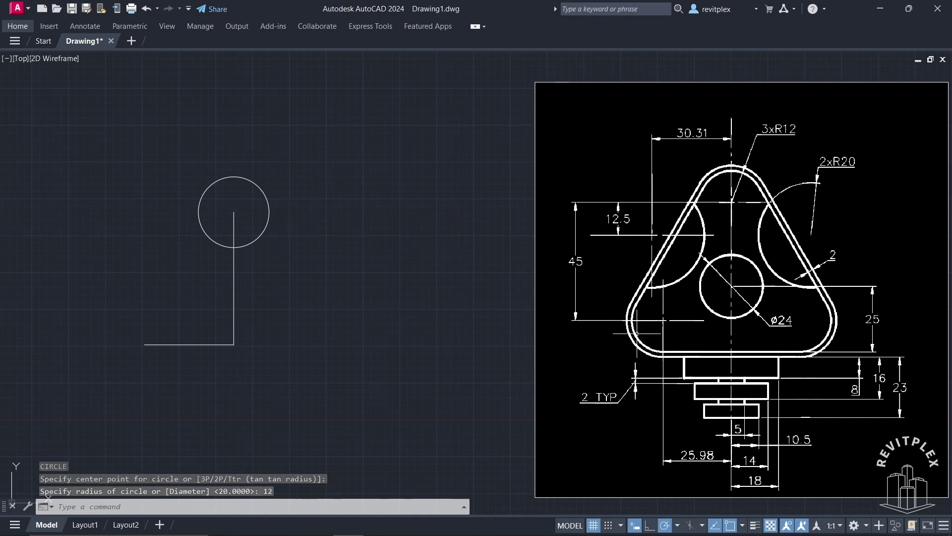
Copy the R12 circle from its centre to the horizontal line's left end
{"action": "left_click", "coordinate": [294, 255]}
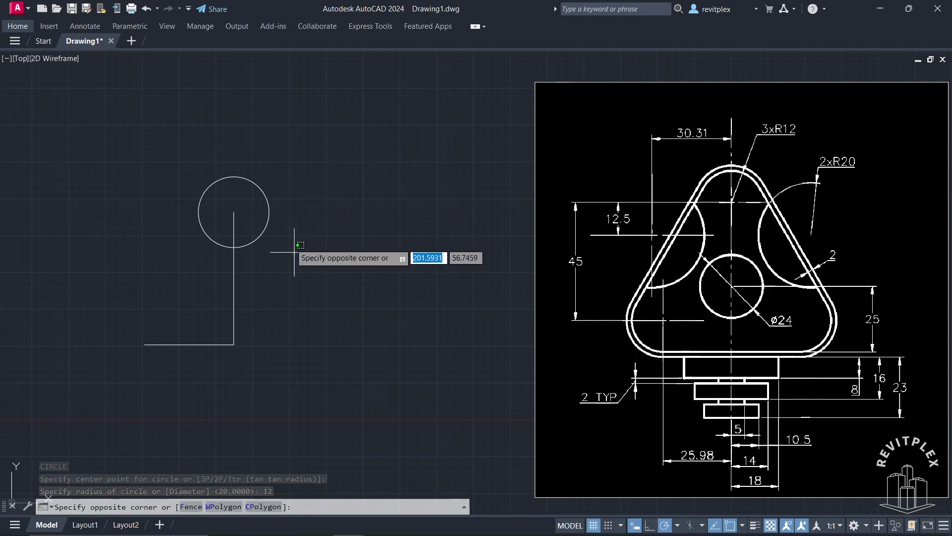
{"action": "left_click", "coordinate": [259, 209]}
{"action": "type", "text": "co"}
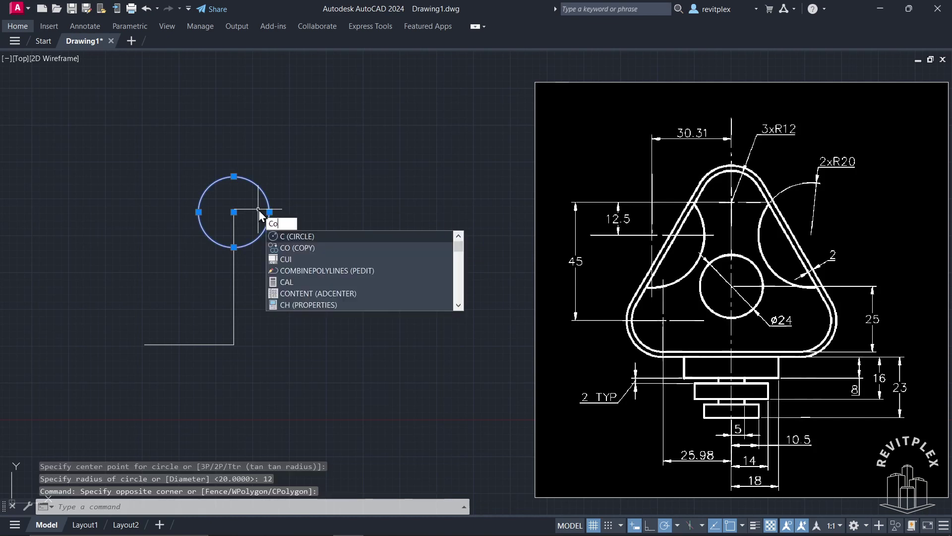
{"action": "key", "text": "Return"}
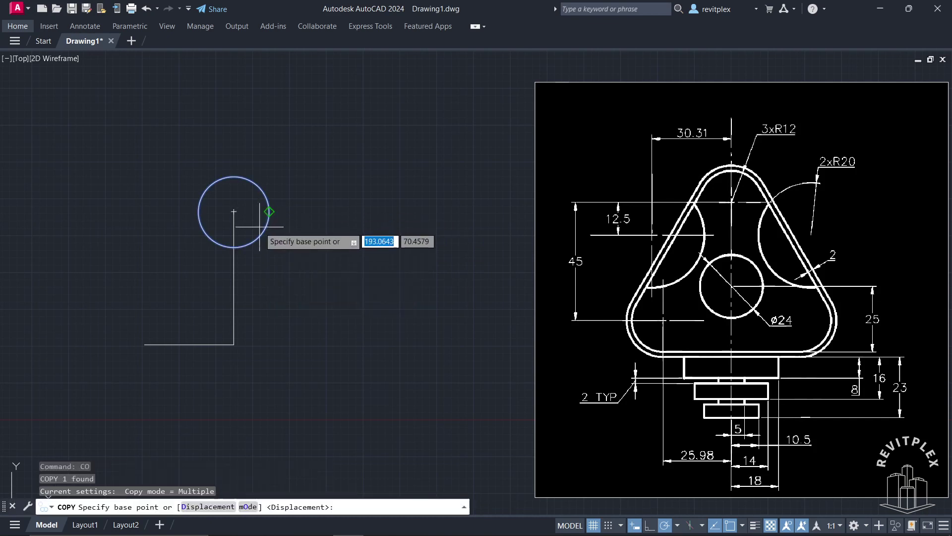
{"action": "left_click", "coordinate": [230, 210]}
{"action": "left_click", "coordinate": [145, 344]}
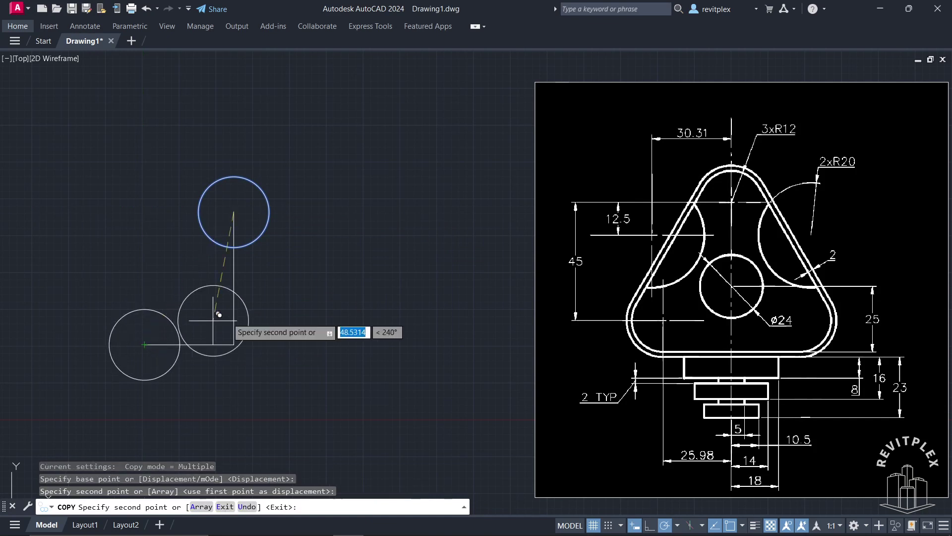
{"action": "key", "text": "Return"}
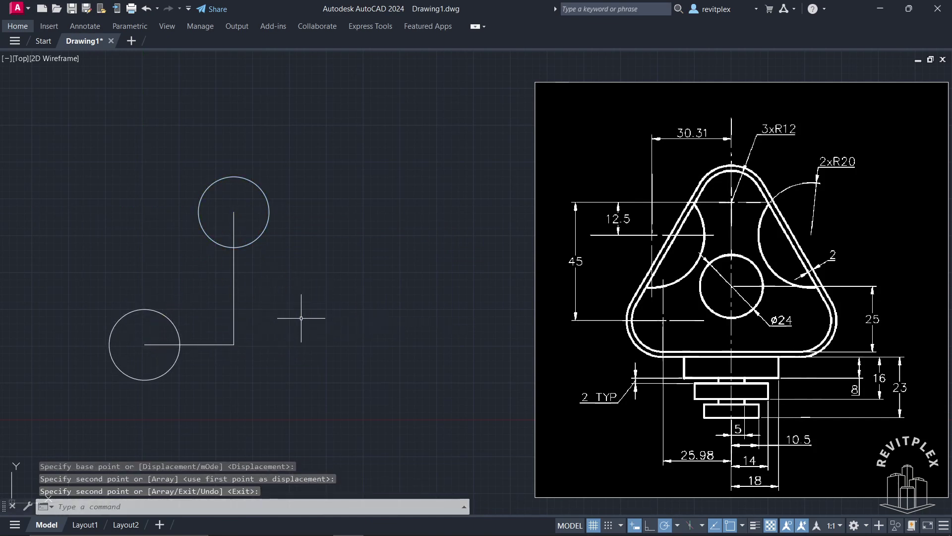
Erase the two construction lines
{"action": "left_click", "coordinate": [264, 355]}
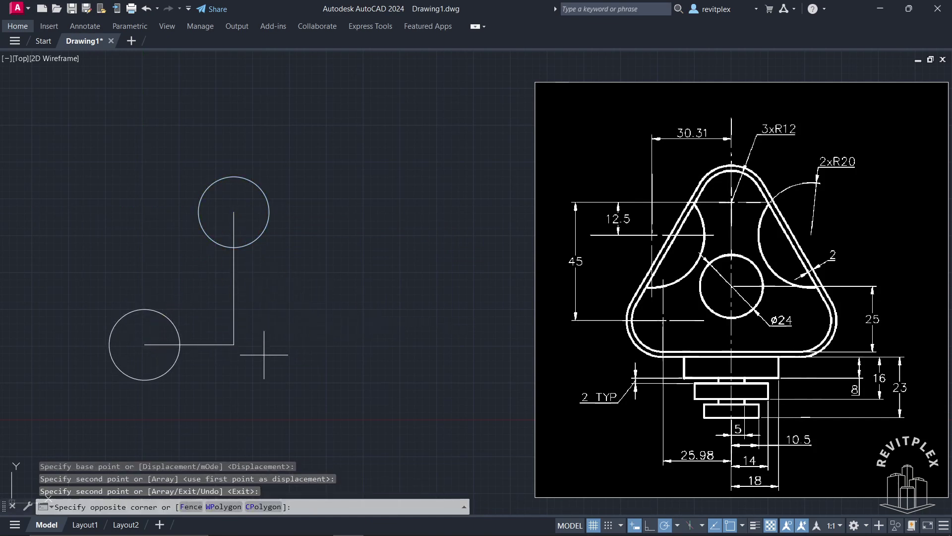
{"action": "left_click", "coordinate": [219, 320]}
{"action": "key", "text": "Delete"}
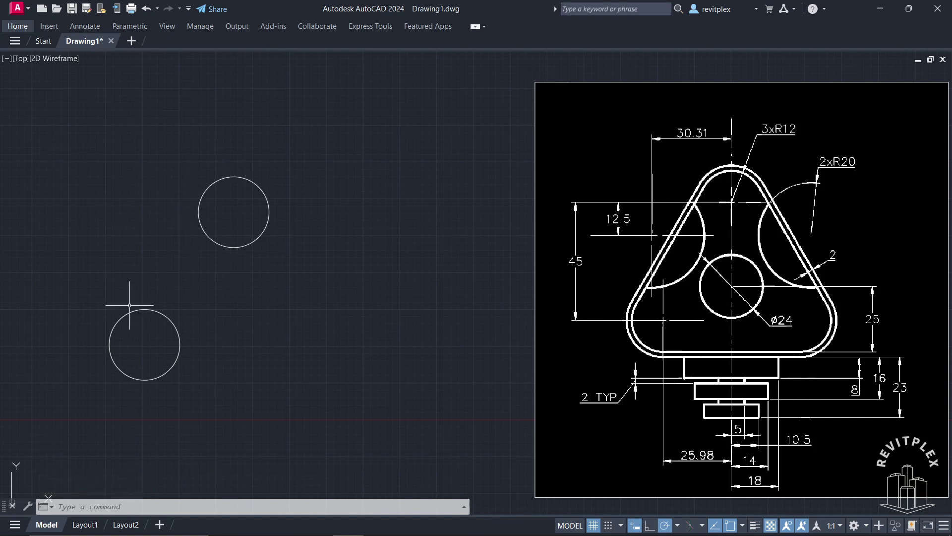
Draw a line tangent to the upper and lower-left circles along their outer left side
{"action": "type", "text": "l"}
{"action": "key", "text": "Return"}
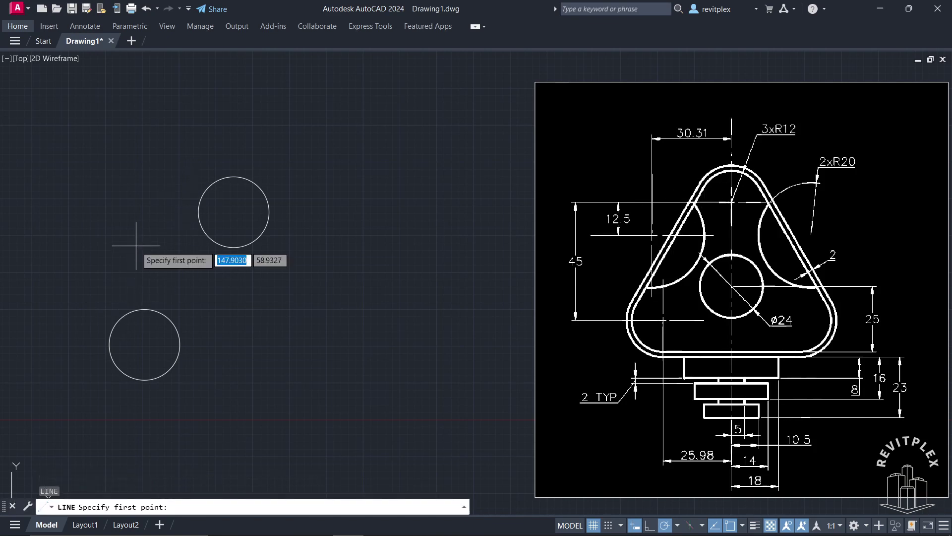
{"action": "right_click", "coordinate": [133, 198], "text": "shift"}
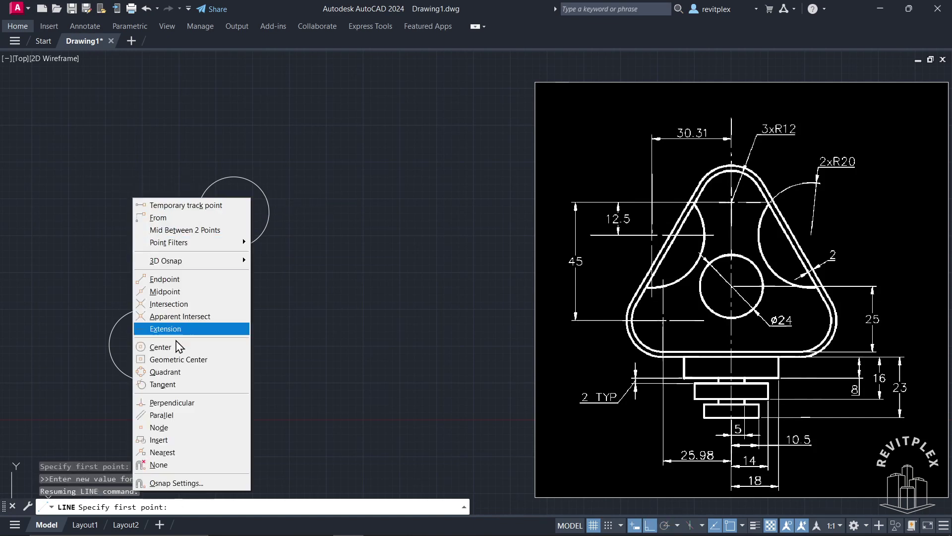
{"action": "left_click", "coordinate": [163, 385]}
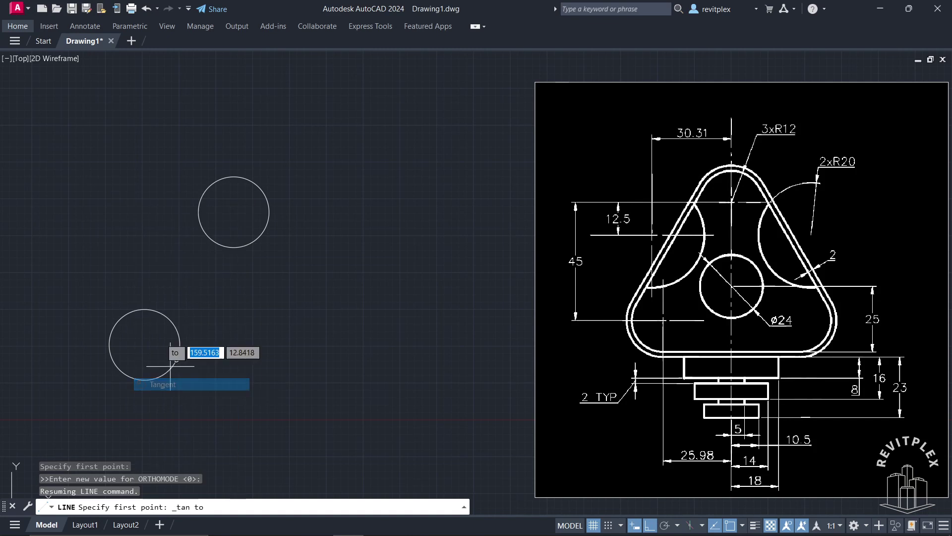
{"action": "left_click", "coordinate": [198, 206]}
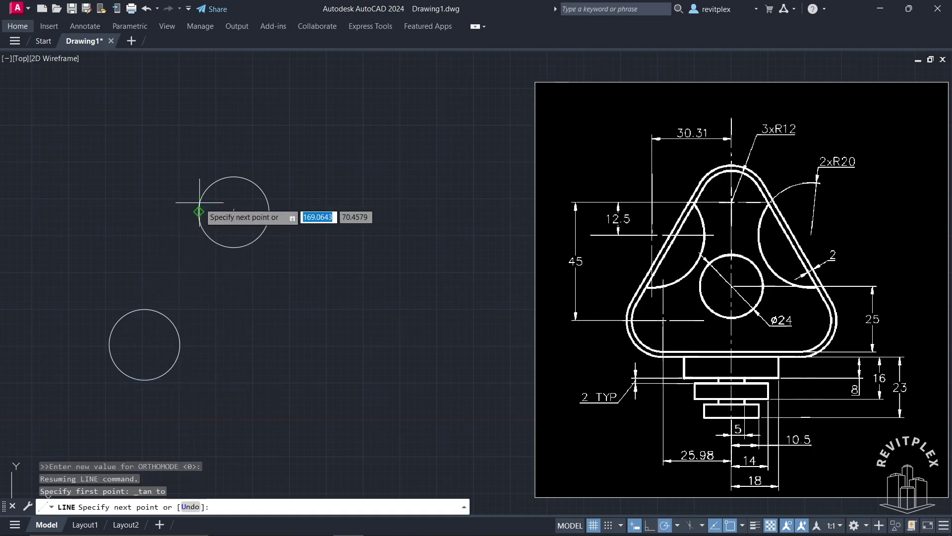
{"action": "right_click", "coordinate": [94, 257], "text": "shift"}
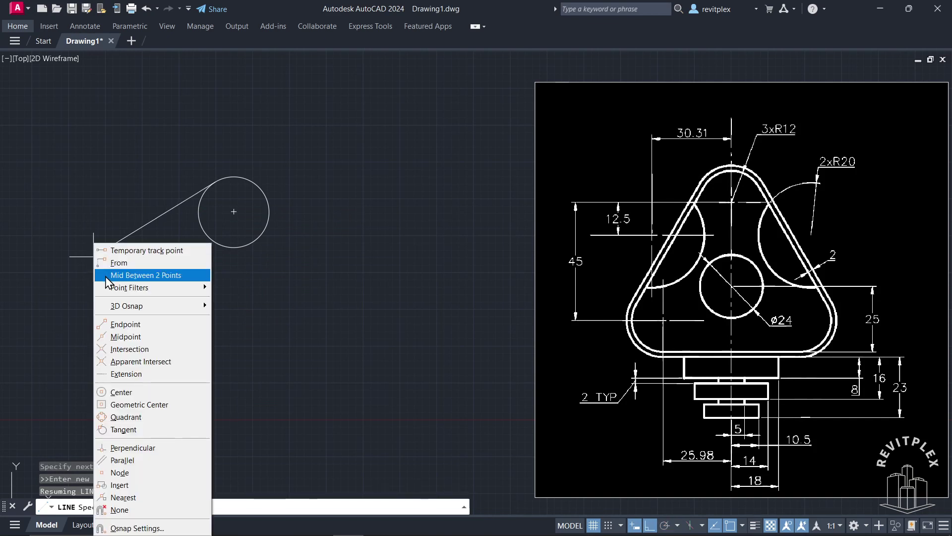
{"action": "left_click", "coordinate": [124, 430]}
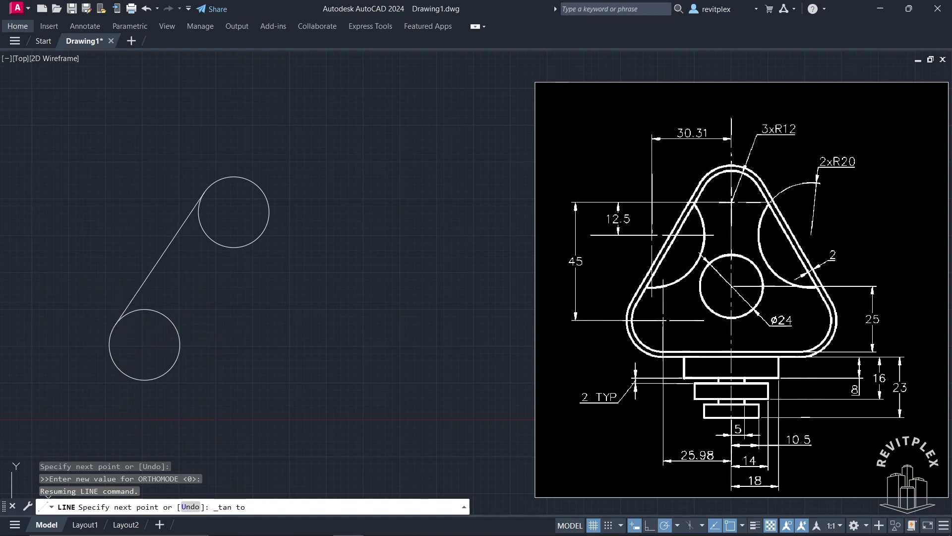
{"action": "left_click", "coordinate": [119, 320]}
{"action": "key", "text": "Return"}
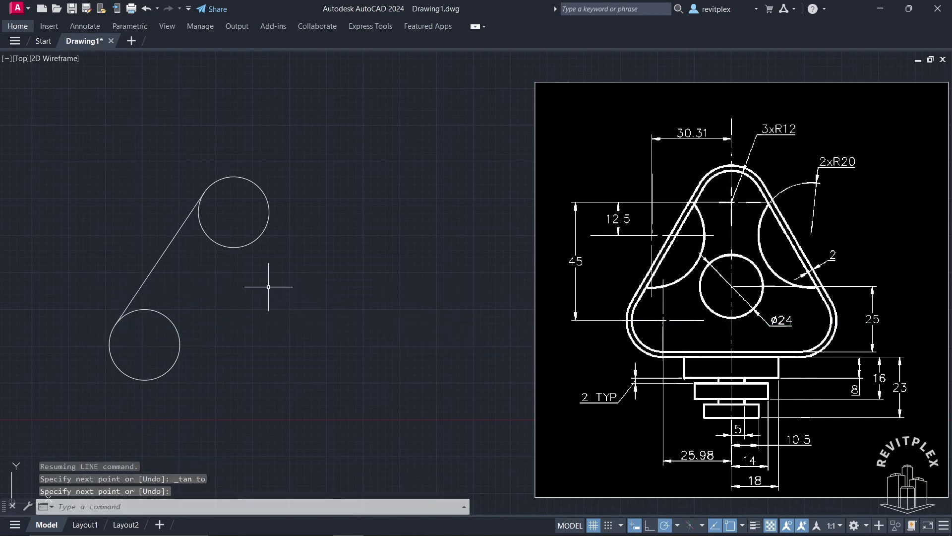
{"action": "left_click", "coordinate": [232, 401]}
Mirror the tangent line and lower-left circle about the top circle's vertical centreline, keeping the originals
{"action": "left_click", "coordinate": [108, 274]}
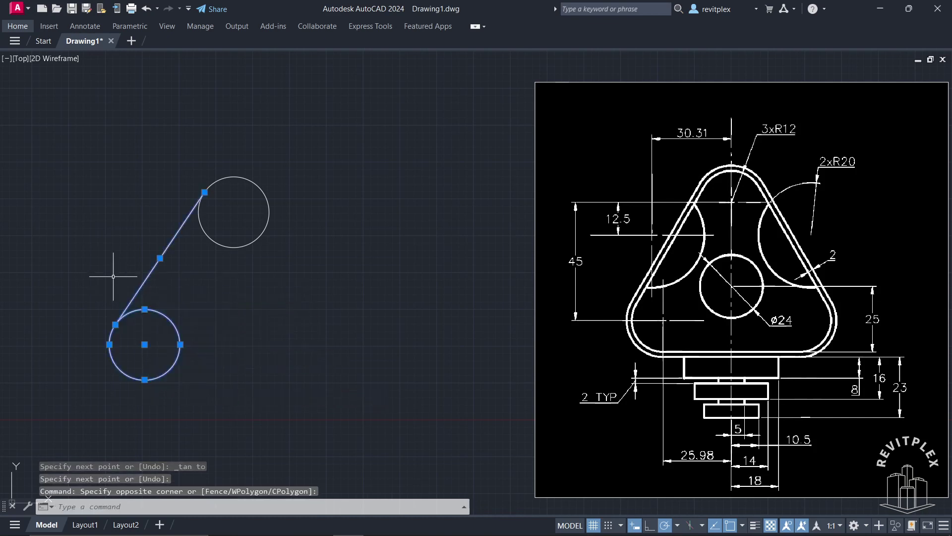
{"action": "type", "text": "mi"}
{"action": "key", "text": "Return"}
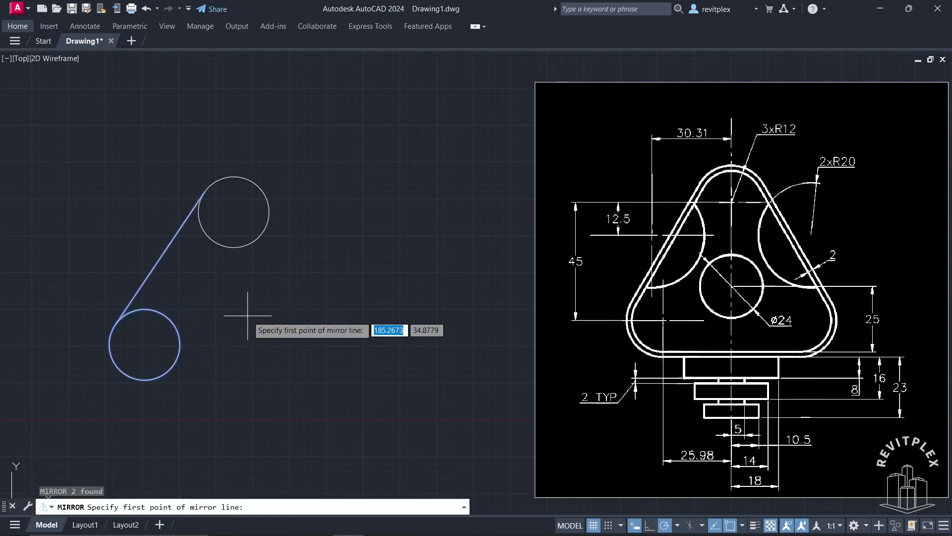
{"action": "left_click", "coordinate": [234, 212]}
{"action": "key", "text": "Return"}
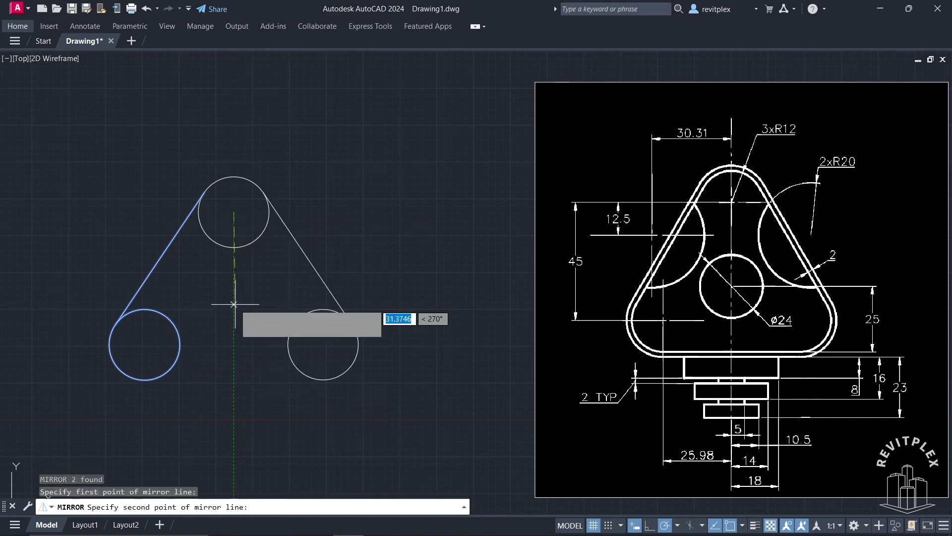
{"action": "left_click", "coordinate": [232, 345]}
{"action": "key", "text": "Return"}
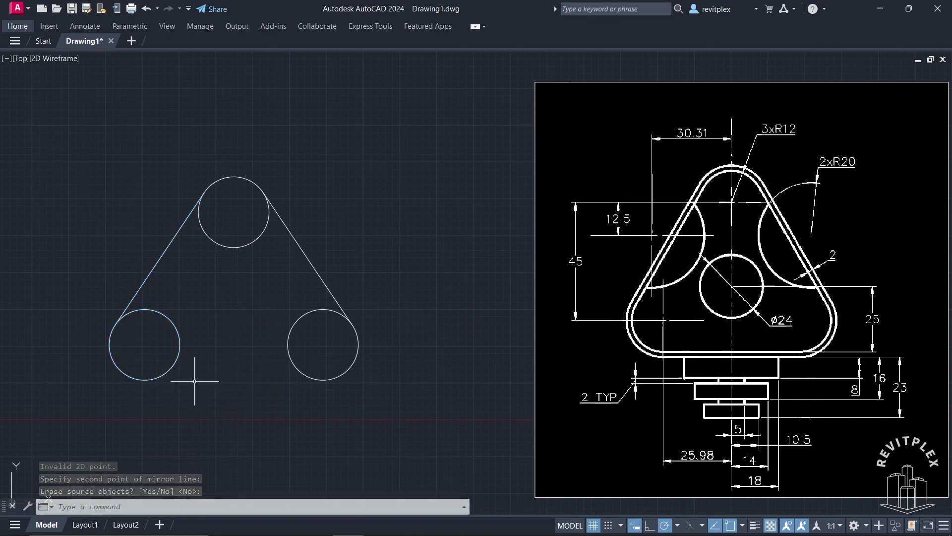
{"action": "type", "text": "l"}
{"action": "key", "text": "Return"}
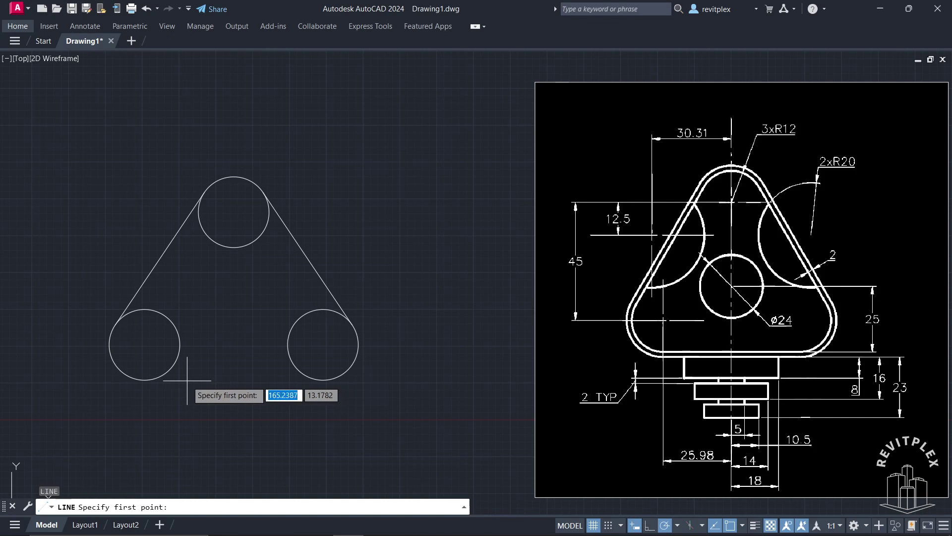
Draw a line tangent to the bottoms of the lower-left and lower-right circles
{"action": "right_click", "coordinate": [187, 381], "text": "shift"}
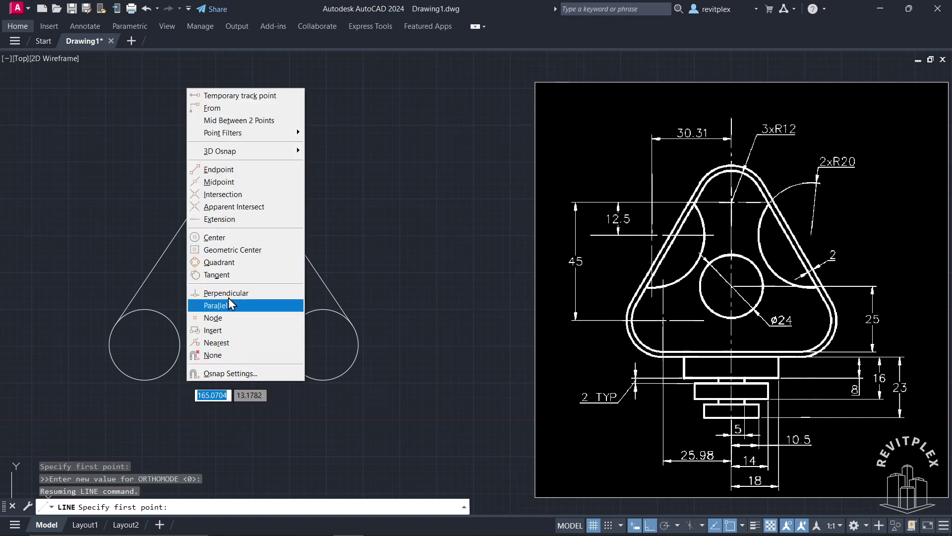
{"action": "left_click", "coordinate": [244, 275]}
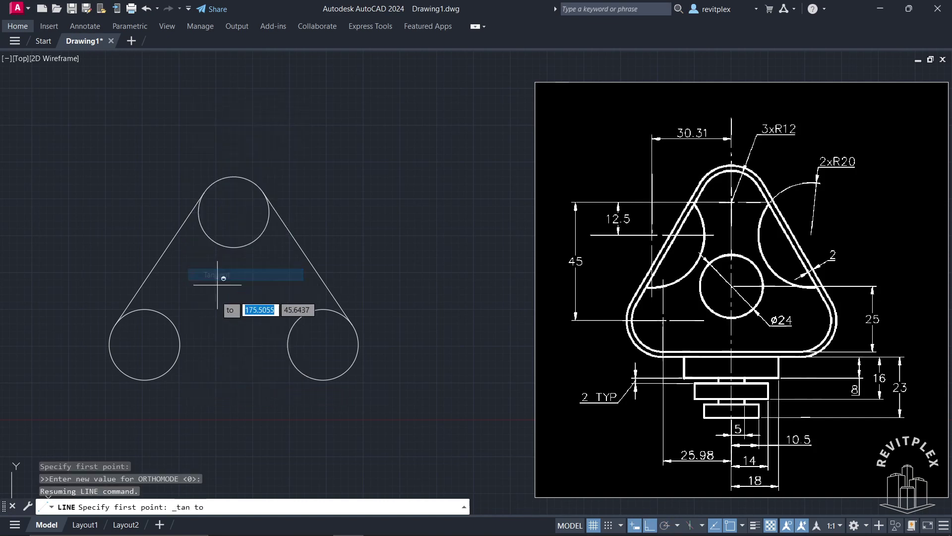
{"action": "left_click", "coordinate": [162, 376]}
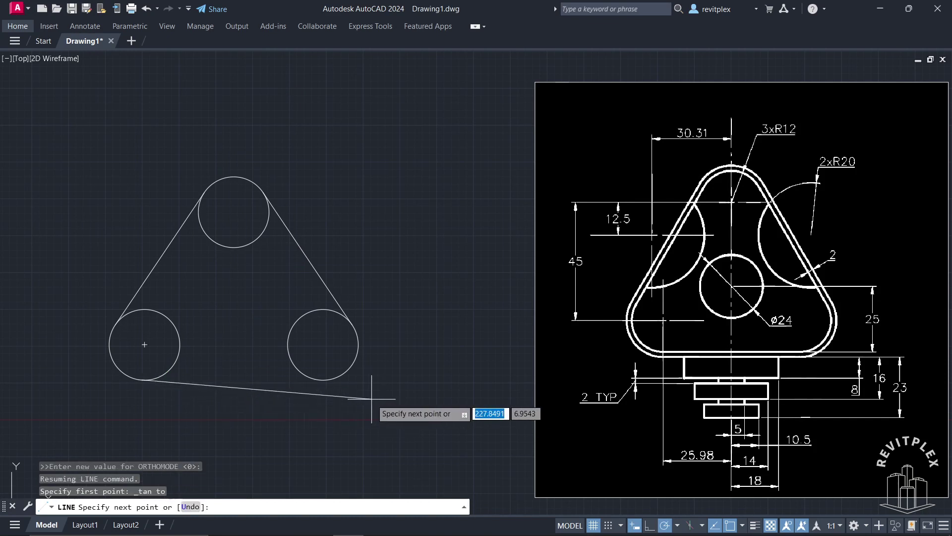
{"action": "right_click", "coordinate": [372, 398], "text": "shift"}
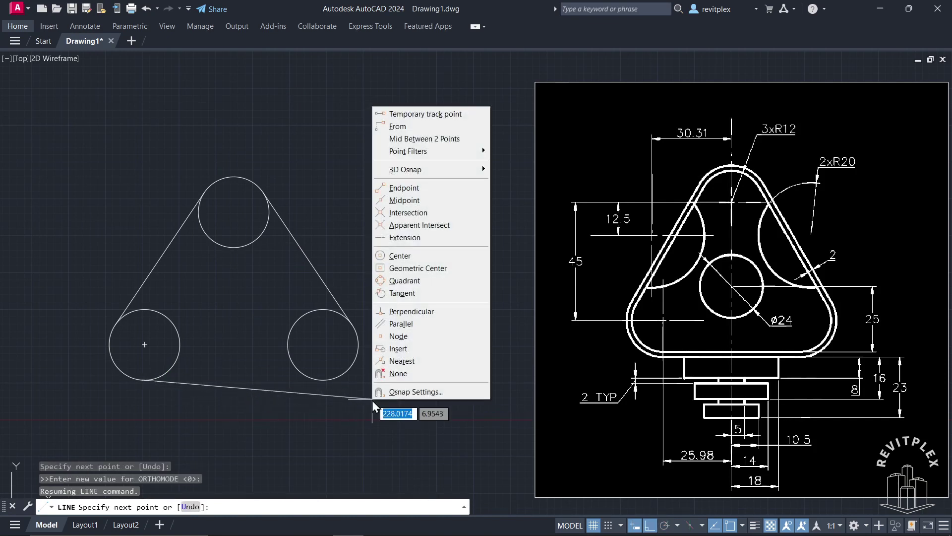
{"action": "left_click", "coordinate": [401, 295]}
{"action": "left_click", "coordinate": [402, 293]}
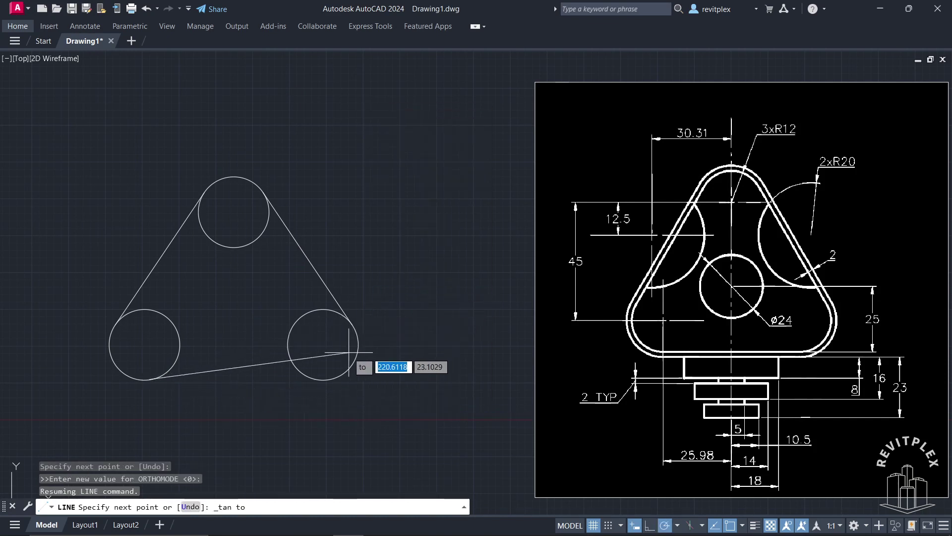
{"action": "left_click", "coordinate": [318, 379]}
{"action": "key", "text": "Return"}
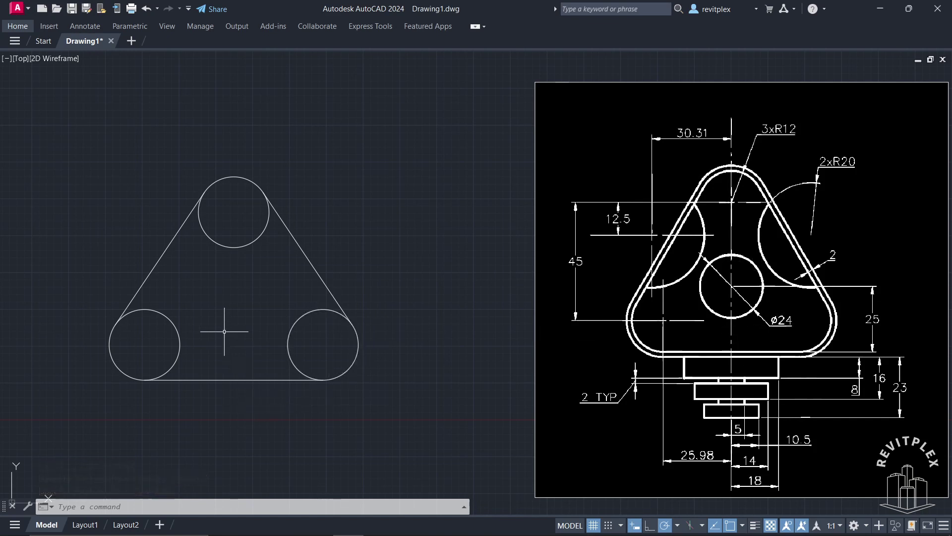
Draw a 25-unit vertical line up from the bottom edge's midpoint
{"action": "key", "text": "Return"}
{"action": "left_click", "coordinate": [234, 380]}
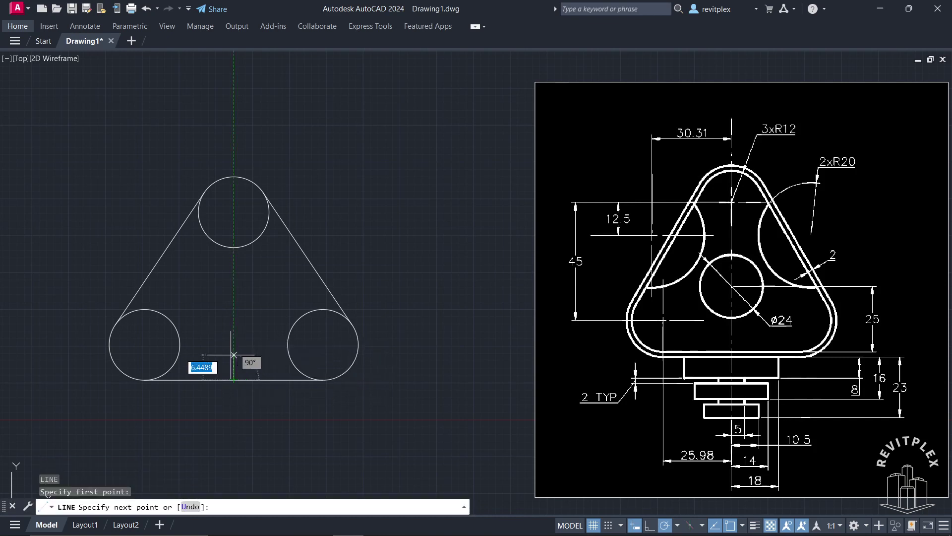
{"action": "type", "text": "25"}
{"action": "key", "text": "Return"}
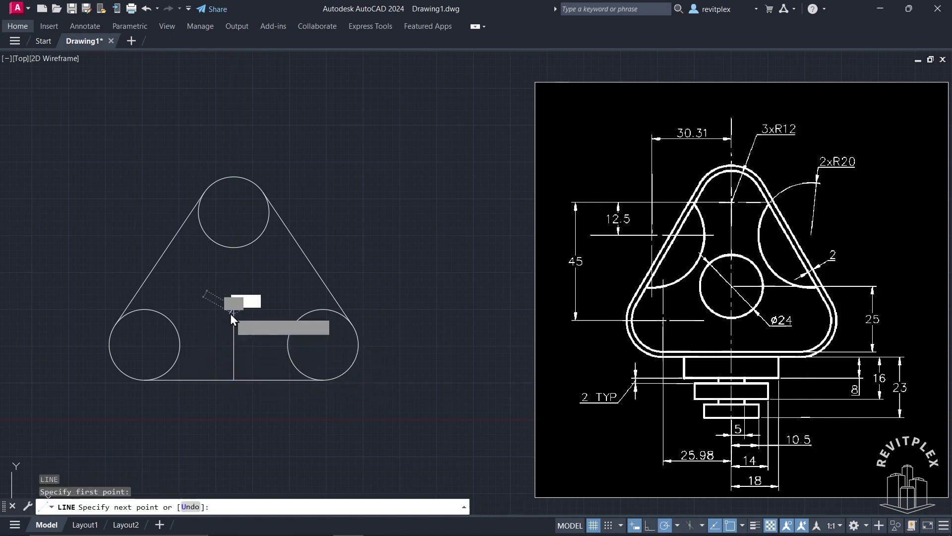
{"action": "key", "text": "Return"}
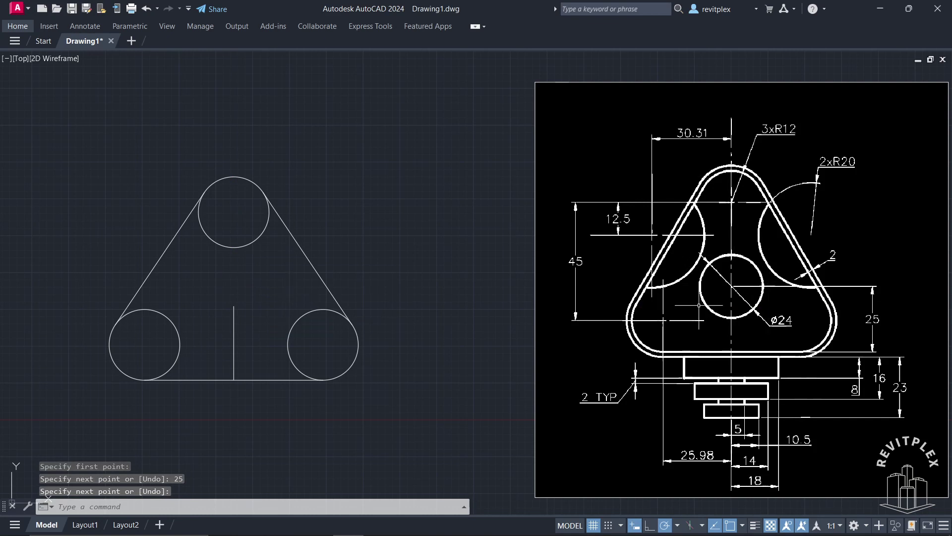
Draw a radius 12 circle centred on the vertical line's top end
{"action": "type", "text": "c"}
{"action": "key", "text": "Return"}
{"action": "left_click", "coordinate": [234, 306]}
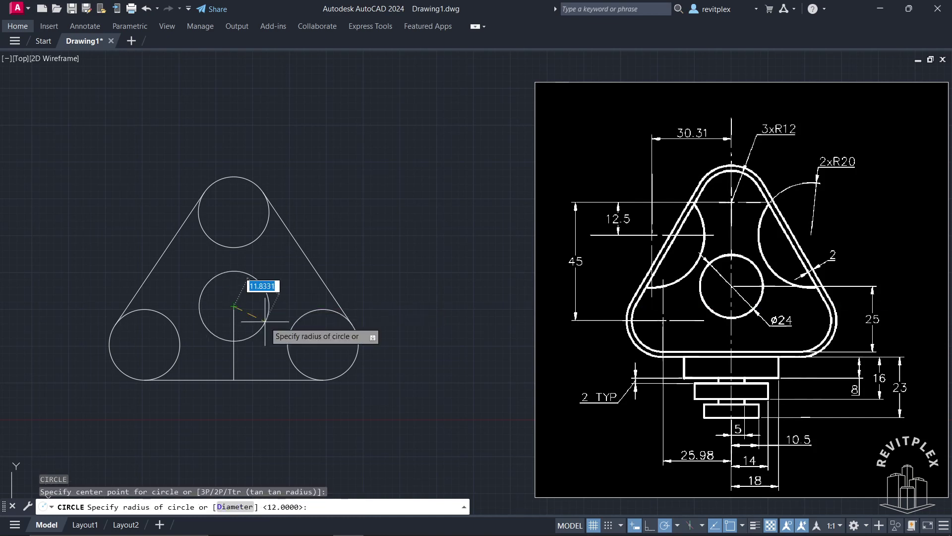
{"action": "type", "text": "12"}
{"action": "key", "text": "Return"}
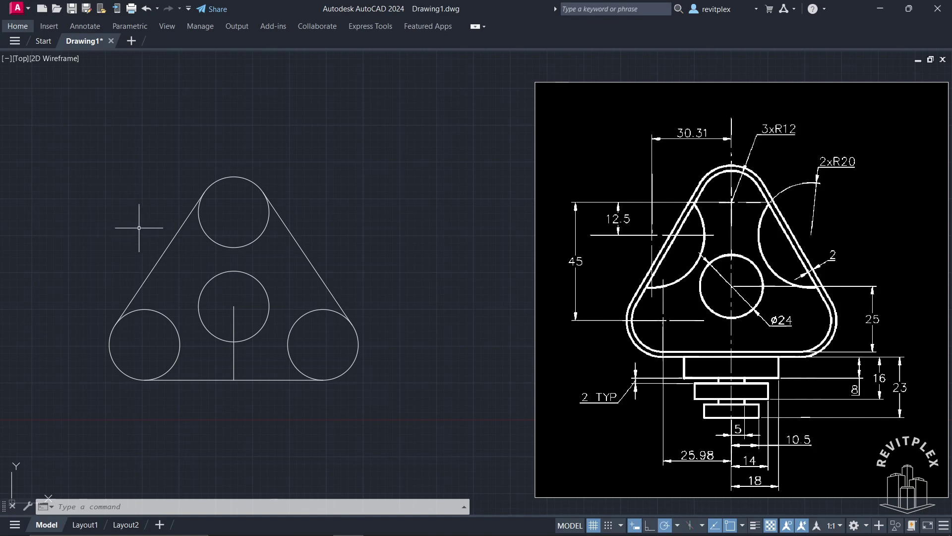
From the top circle's centre, draw a 30.31 line left, then 12.5 straight down
{"action": "type", "text": "l"}
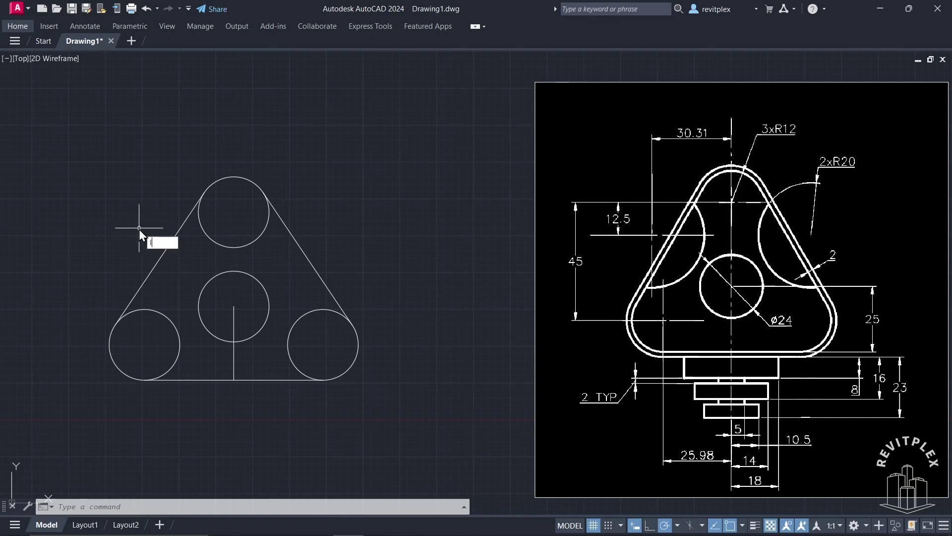
{"action": "key", "text": "Return"}
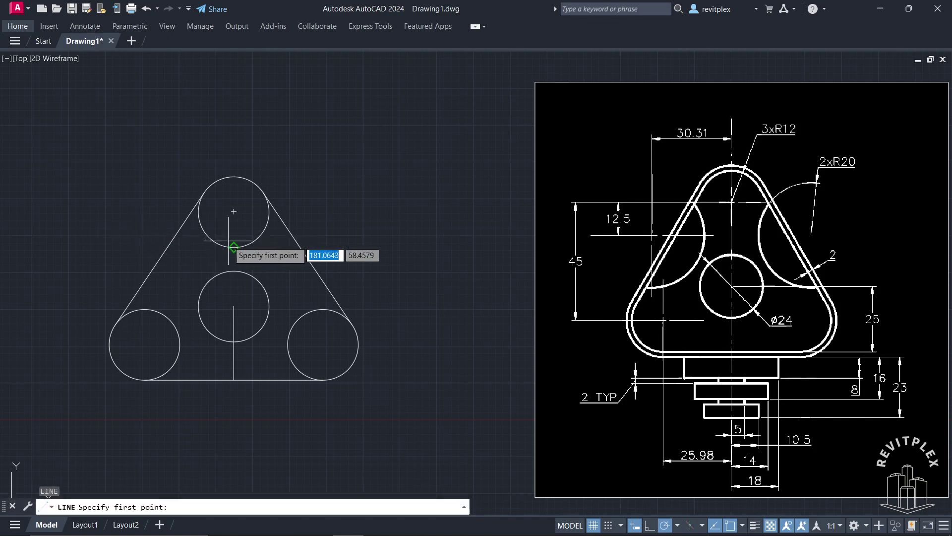
{"action": "left_click", "coordinate": [233, 211]}
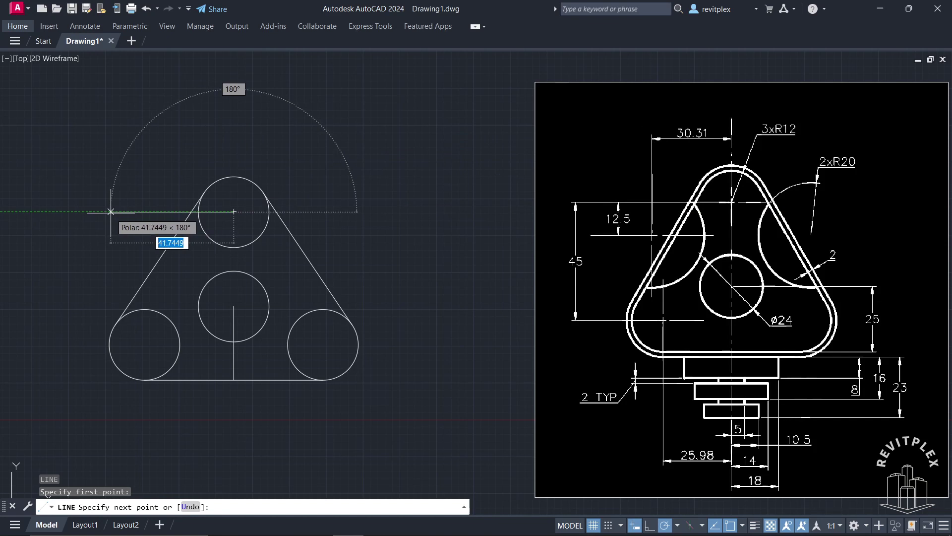
{"action": "type", "text": "30.31"}
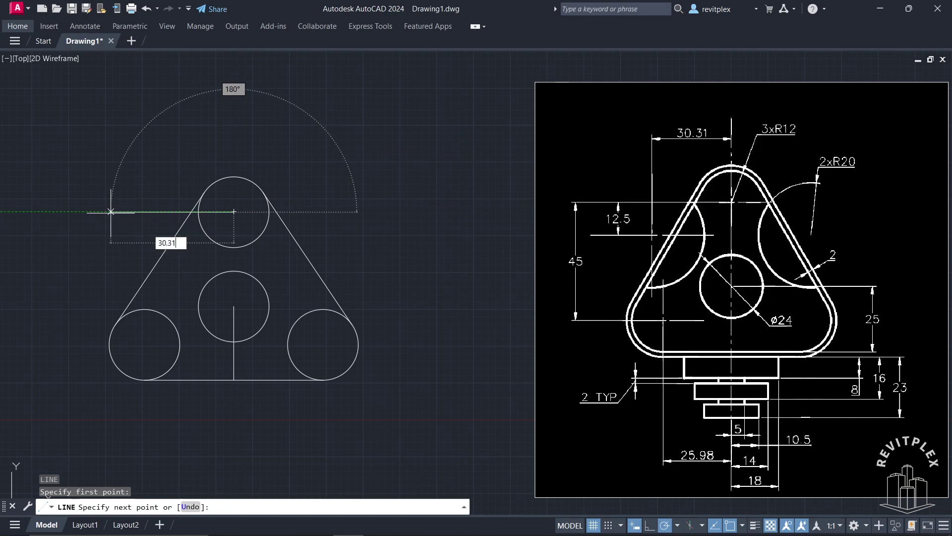
{"action": "key", "text": "Return"}
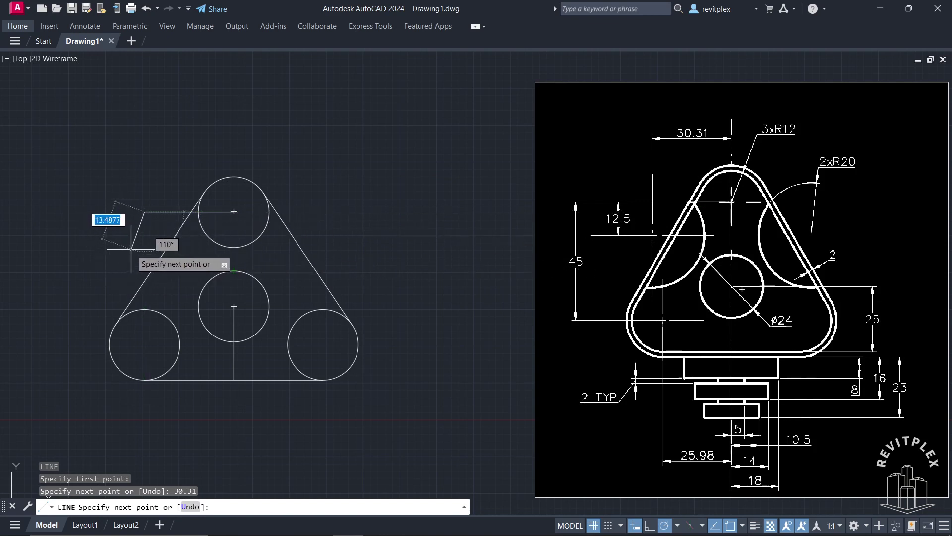
{"action": "type", "text": "12"}
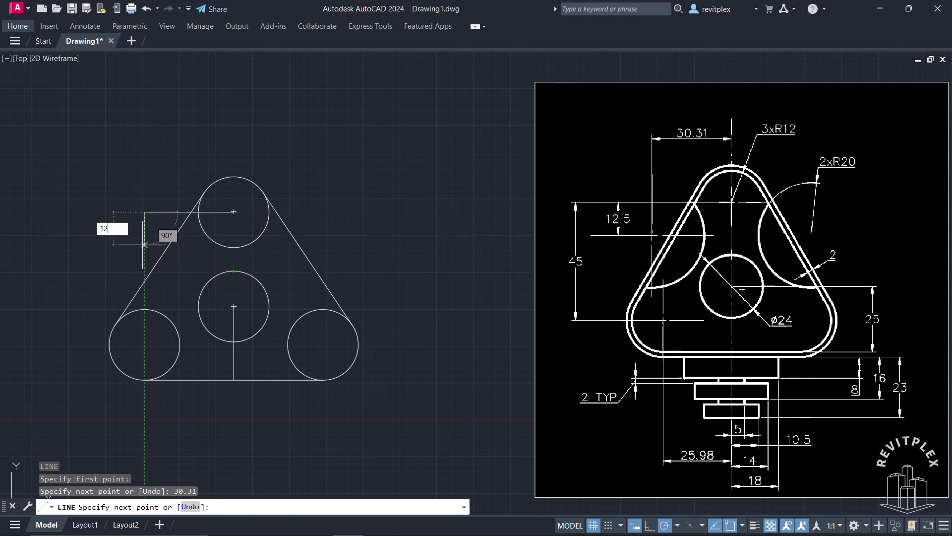
{"action": "type", "text": ".5"}
{"action": "key", "text": "Return"}
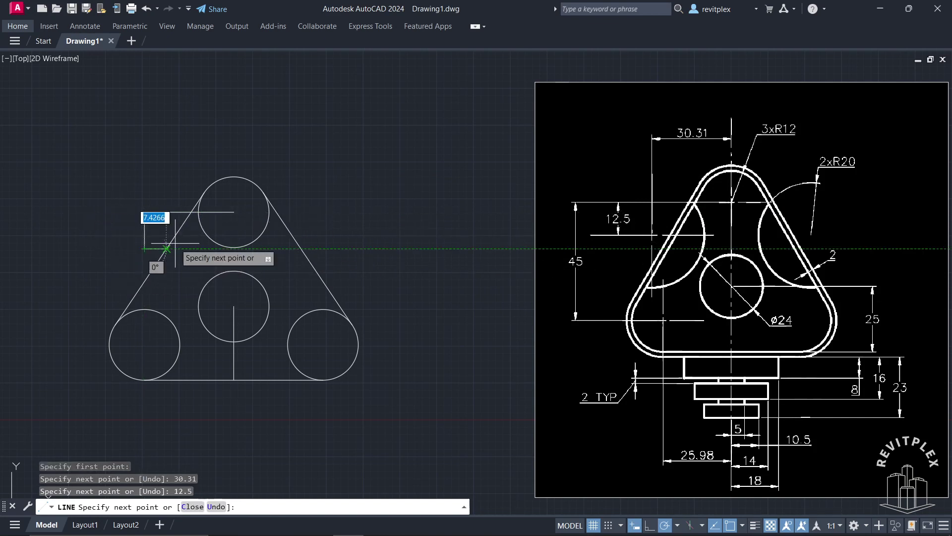
{"action": "key", "text": "Return"}
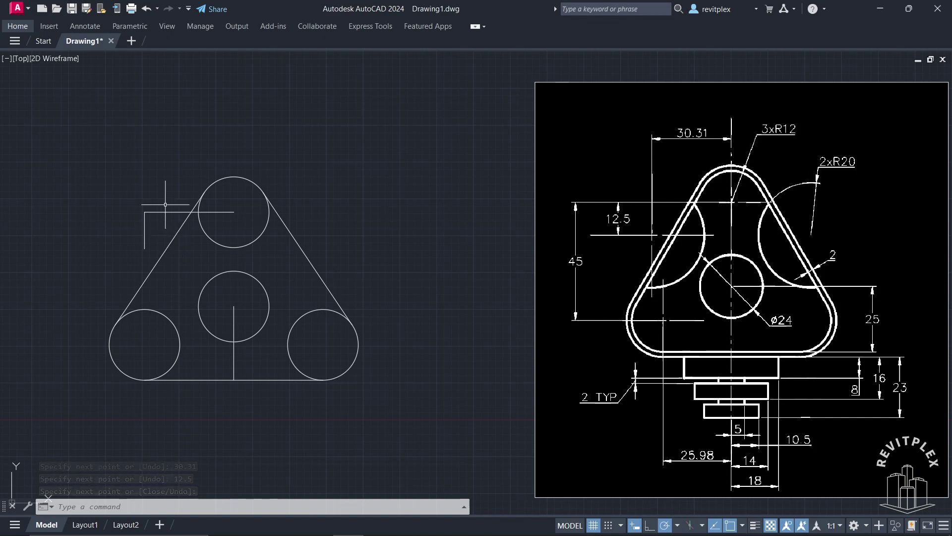
Draw a radius 20 circle at the lower end of the 12.5 segment
{"action": "key", "text": "Return"}
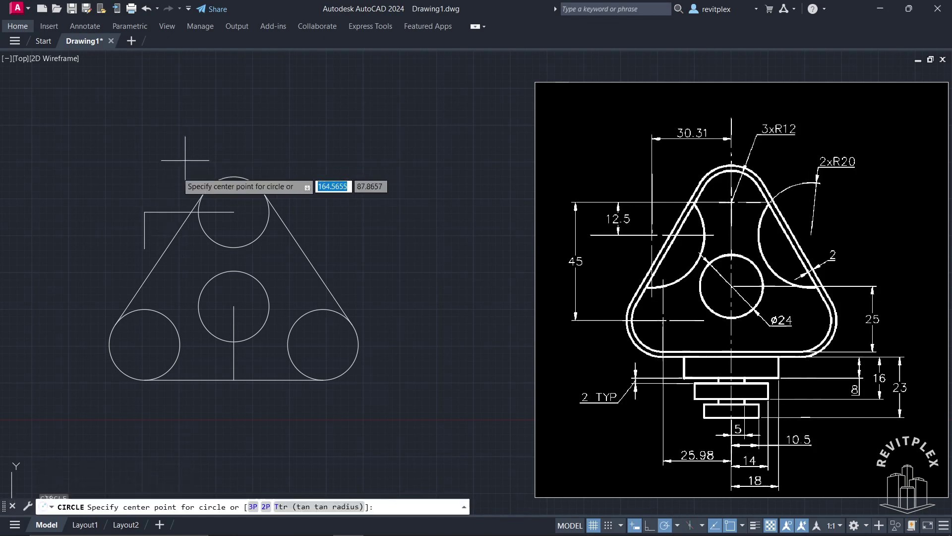
{"action": "left_click", "coordinate": [144, 248]}
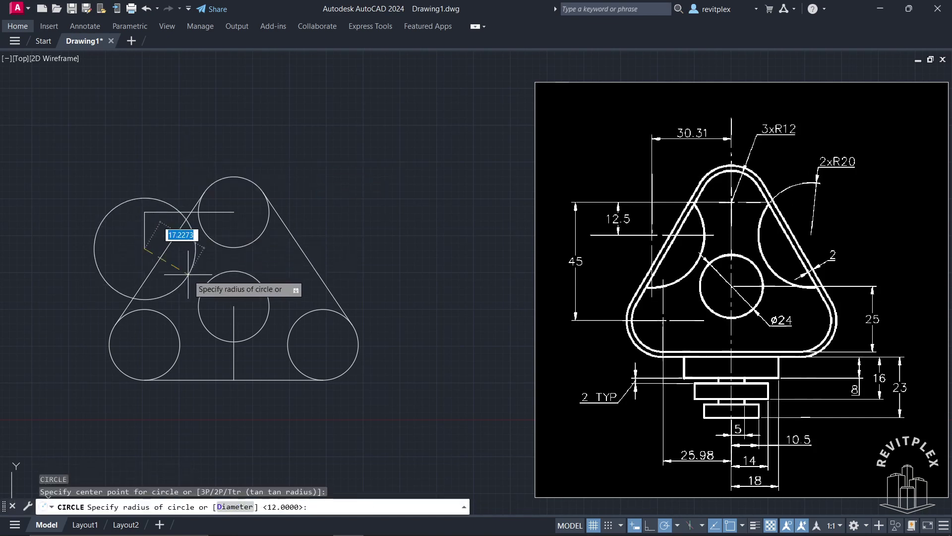
{"action": "type", "text": "20"}
{"action": "key", "text": "Return"}
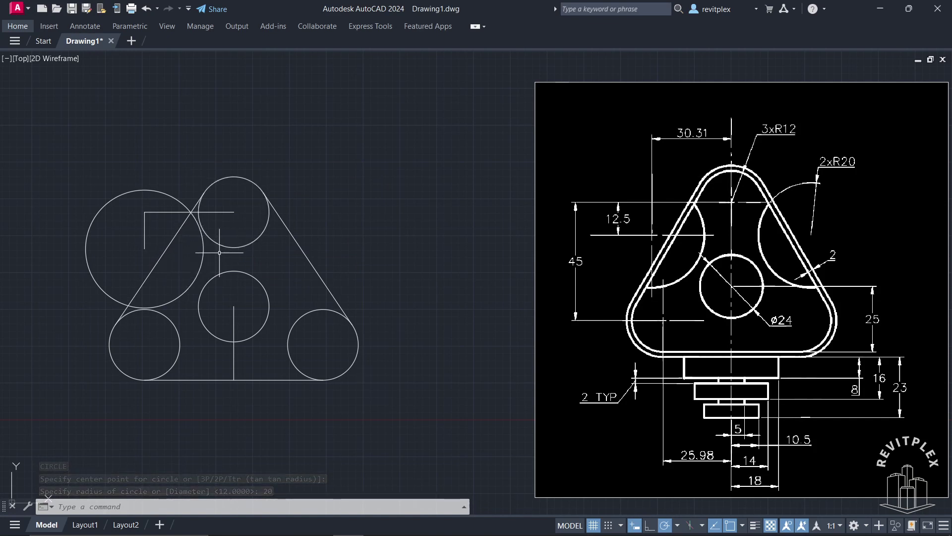
Erase the L-shaped pair of construction lines
{"action": "left_click", "coordinate": [148, 245]}
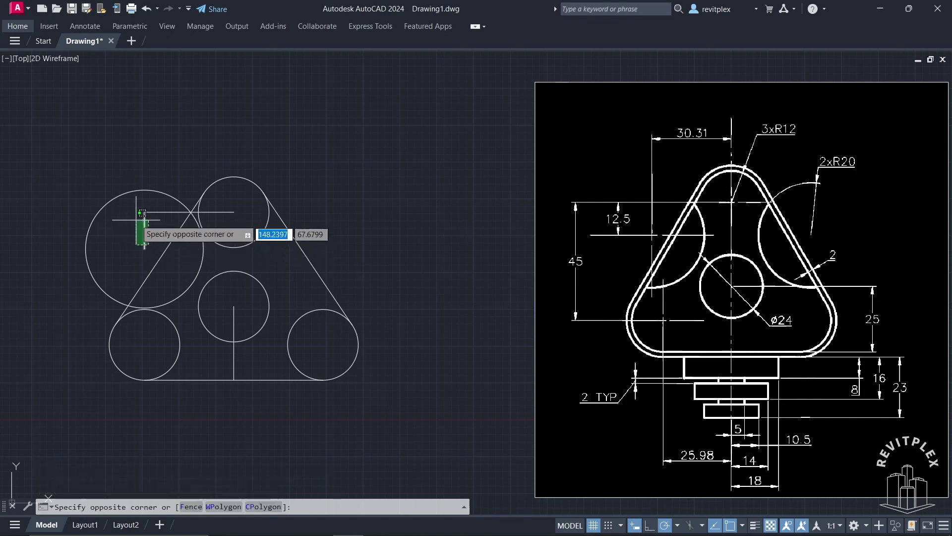
{"action": "left_click", "coordinate": [133, 207]}
{"action": "key", "text": "Delete"}
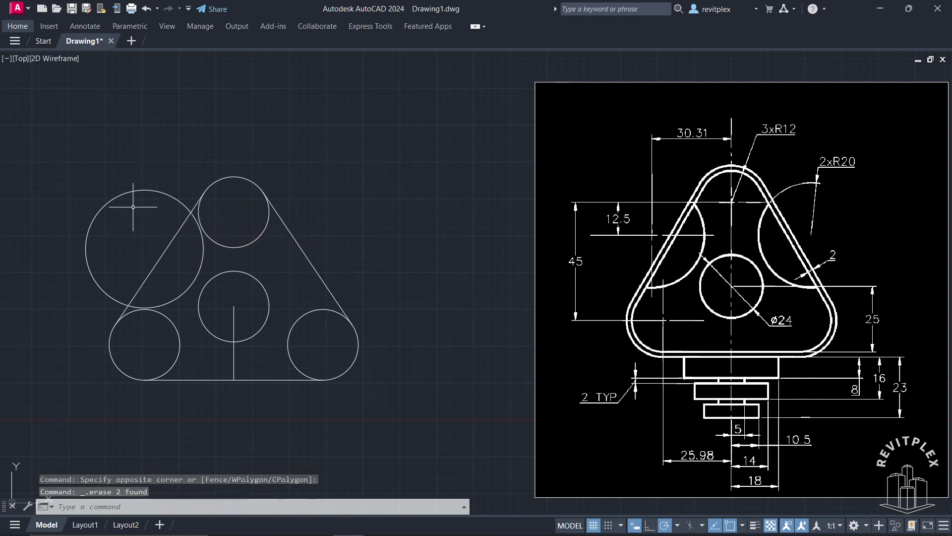
Trim the R20 circle's outer arc and the inner arcs of the top and lower-left circles, then erase the vertical line
{"action": "type", "text": "tr"}
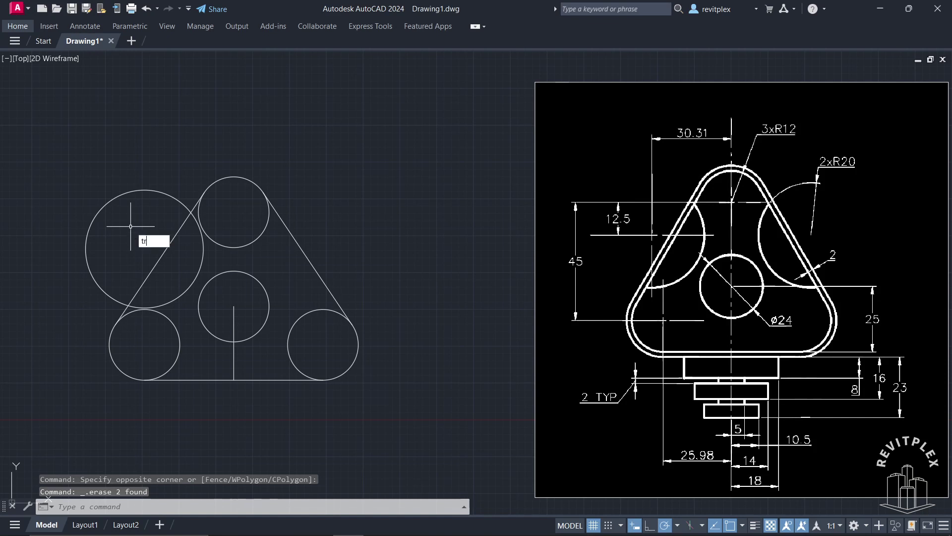
{"action": "key", "text": "Return"}
{"action": "left_click", "coordinate": [111, 200]}
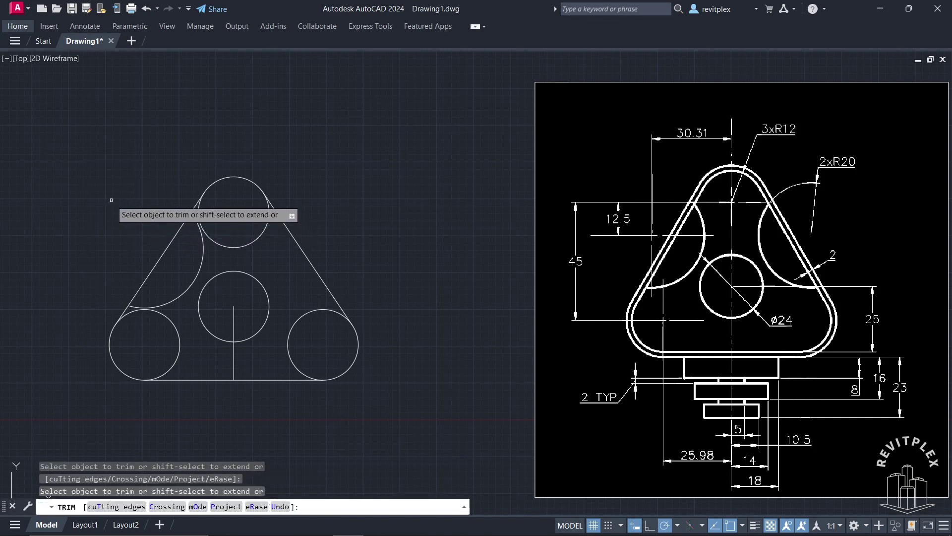
{"action": "left_click", "coordinate": [235, 247]}
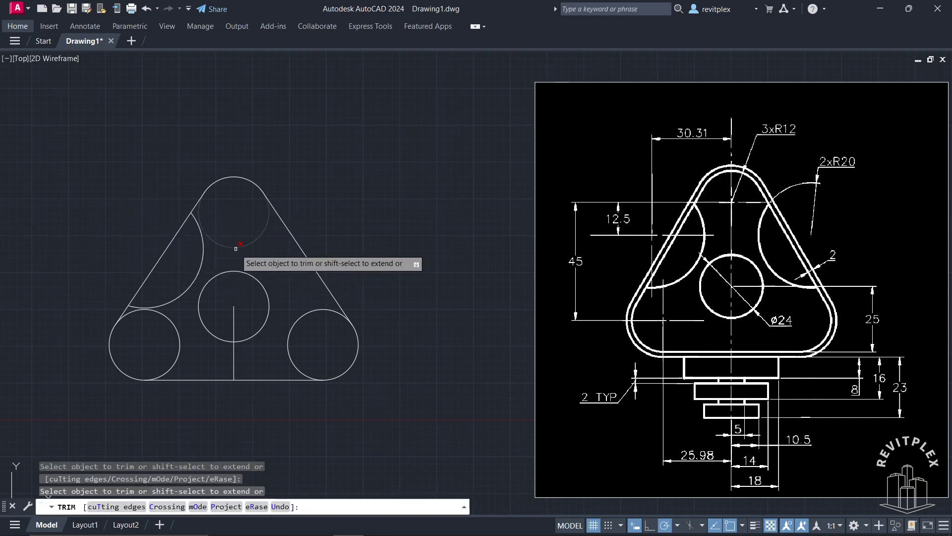
{"action": "left_click", "coordinate": [179, 333]}
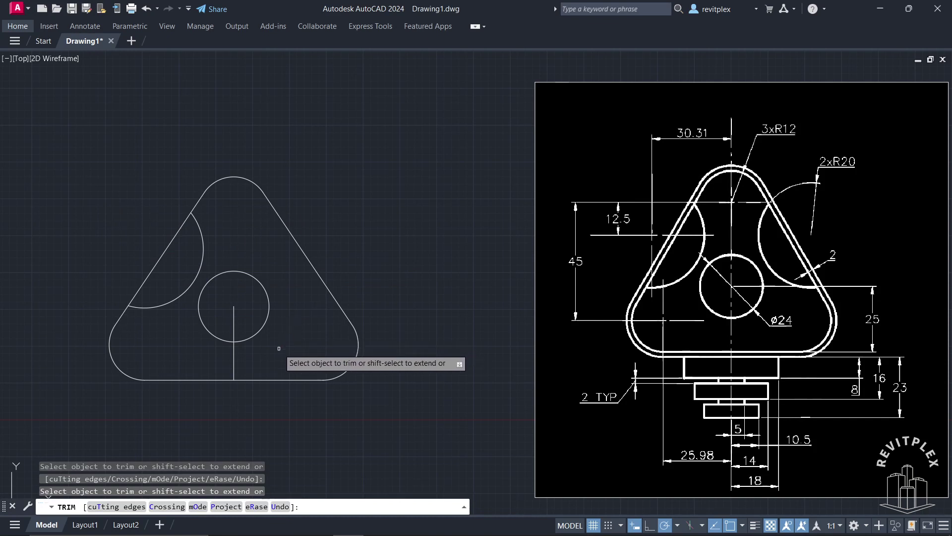
{"action": "key", "text": "Escape"}
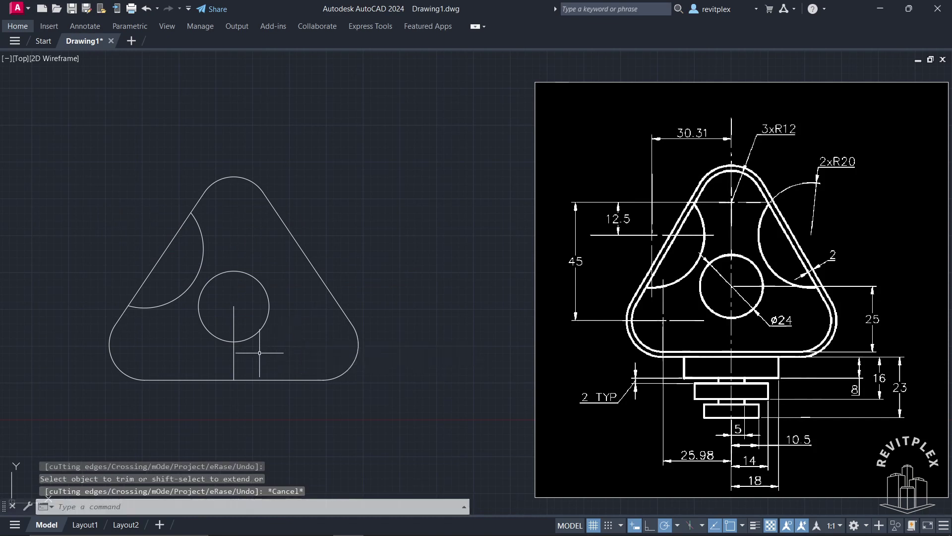
{"action": "left_click", "coordinate": [233, 356]}
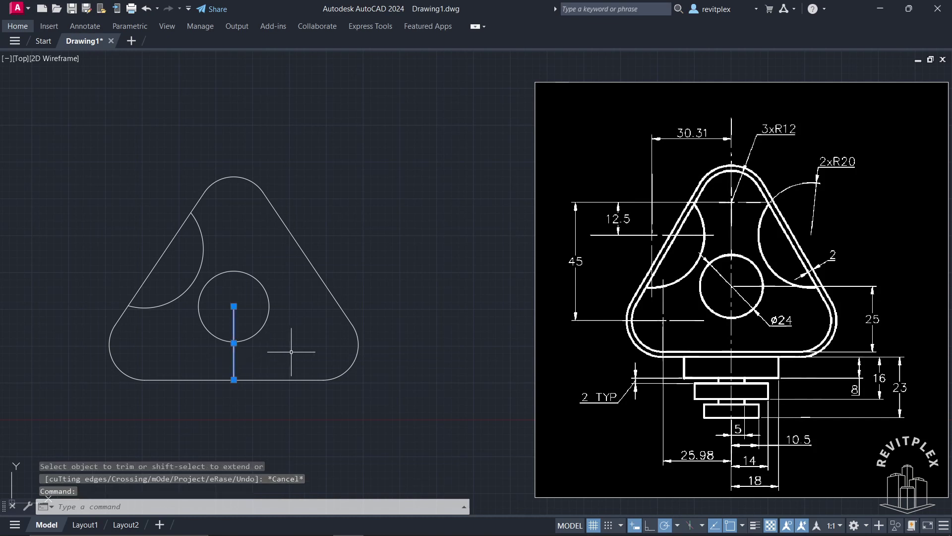
{"action": "key", "text": "Delete"}
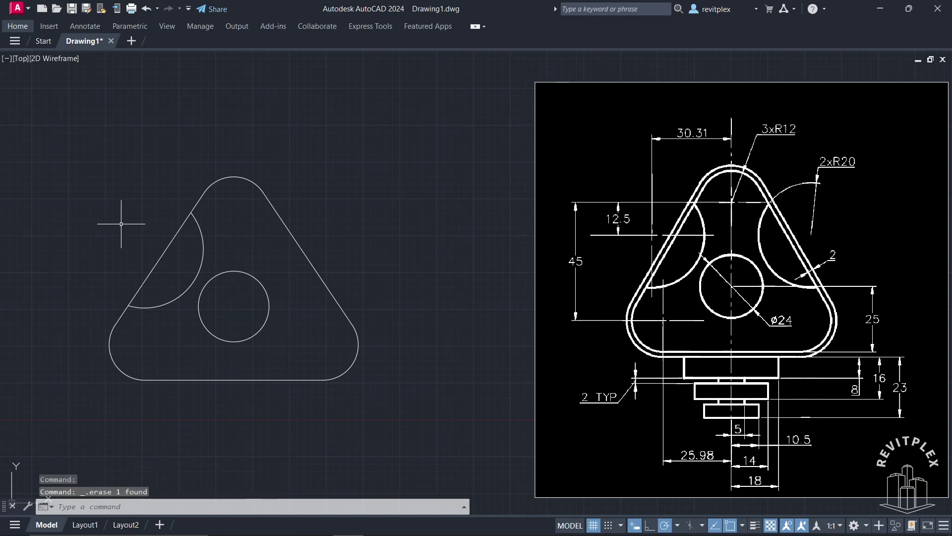
Mirror the left R20 cutout arc about the central circle's vertical axis onto the right edge
{"action": "left_click", "coordinate": [105, 182]}
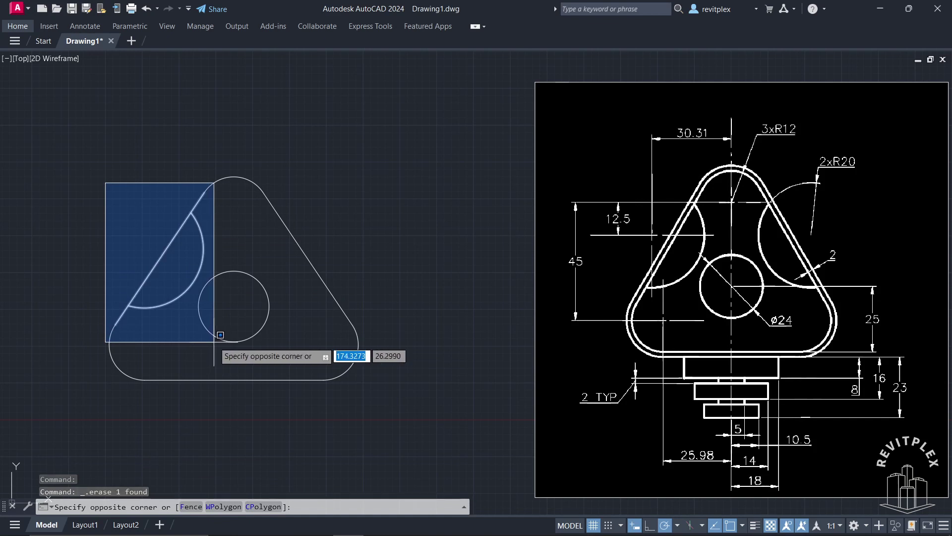
{"action": "left_click", "coordinate": [208, 319]}
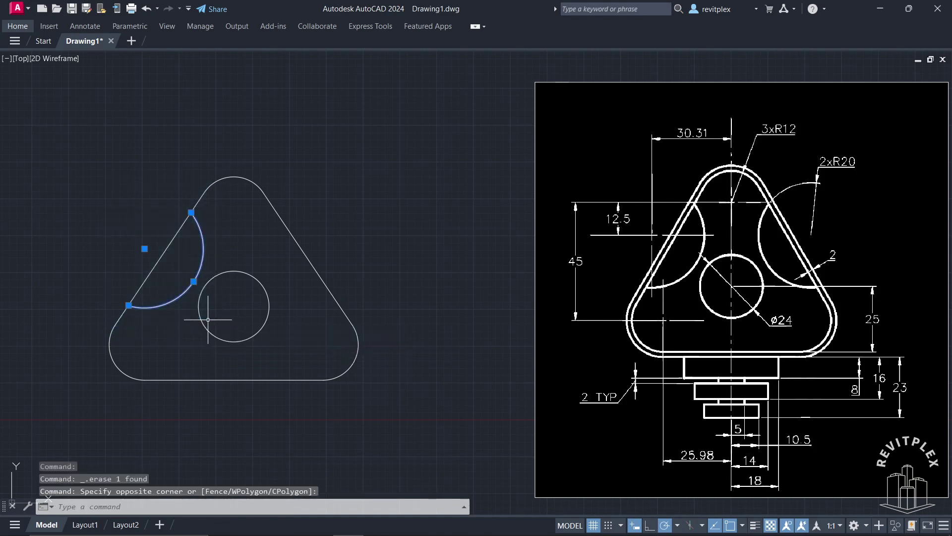
{"action": "type", "text": "mi"}
{"action": "key", "text": "Return"}
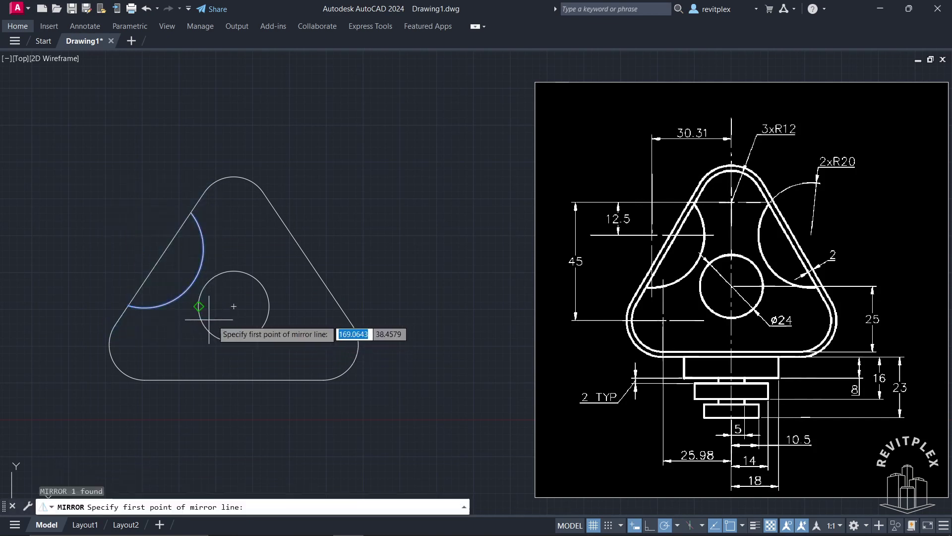
{"action": "left_click", "coordinate": [234, 306]}
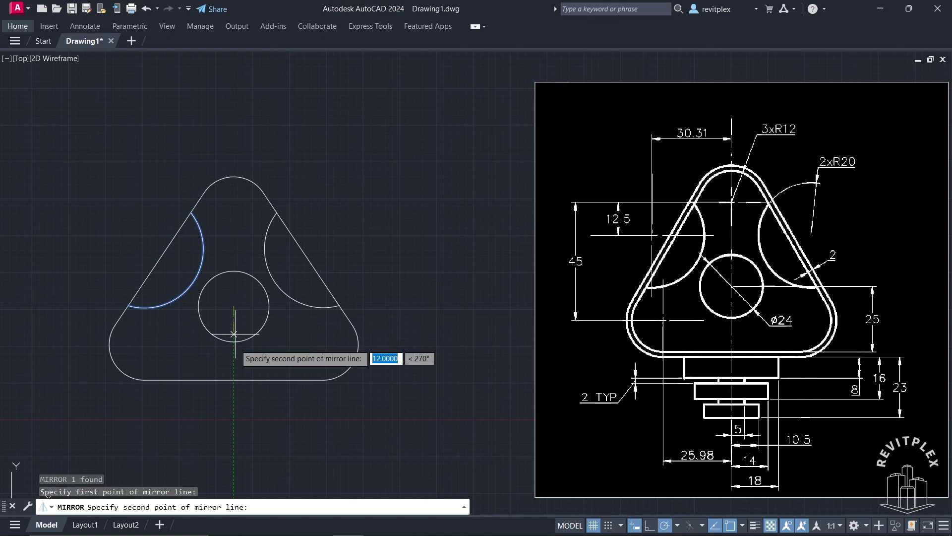
{"action": "left_click", "coordinate": [235, 380]}
{"action": "key", "text": "Return"}
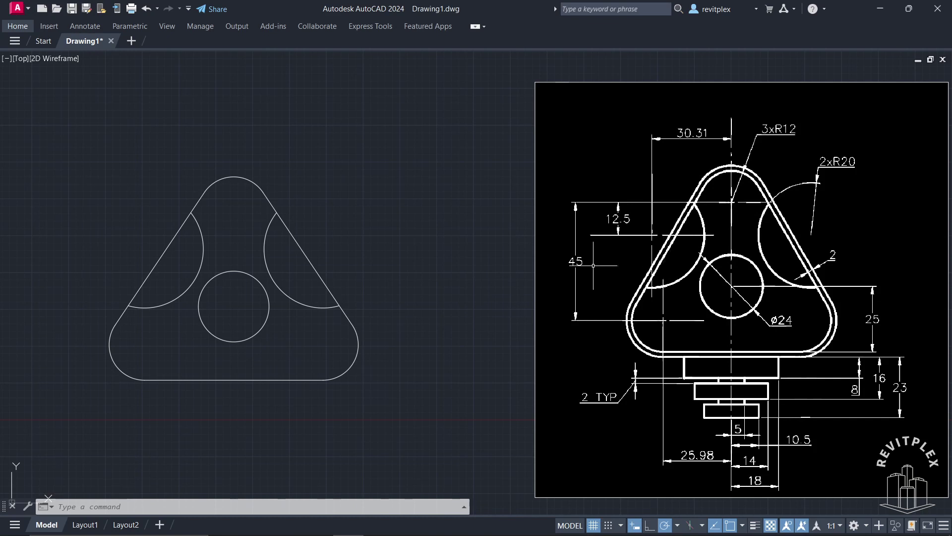
Window-select the plate and JOIN its six boundary segments into one closed polyline
{"action": "left_click", "coordinate": [39, 130]}
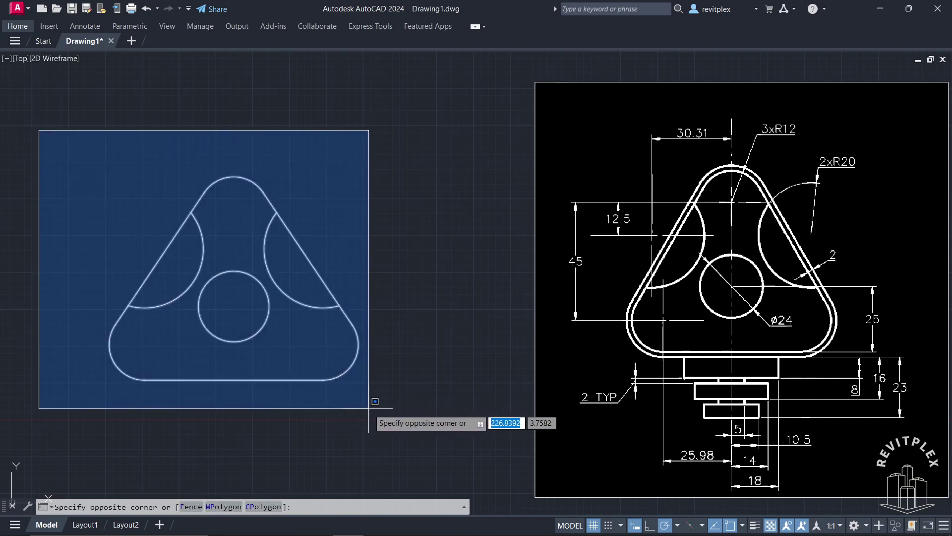
{"action": "left_click", "coordinate": [369, 408]}
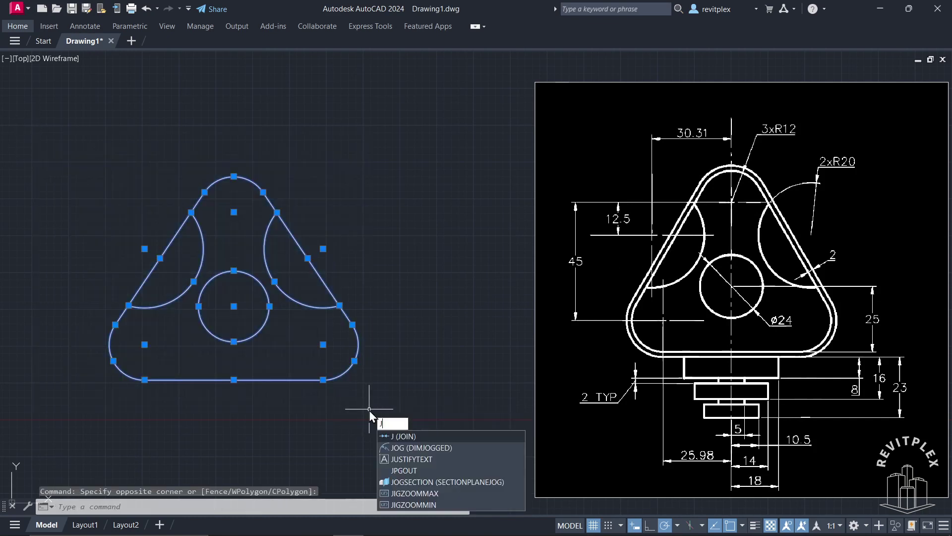
{"action": "key", "text": "Return"}
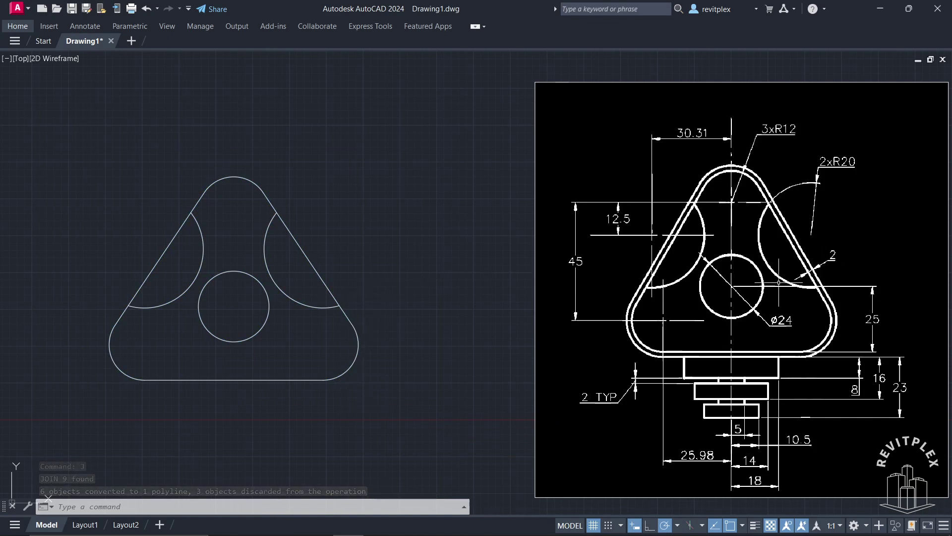
Offset the plate's outer polyline 2 units outward to create a double-line edge
{"action": "type", "text": "O"}
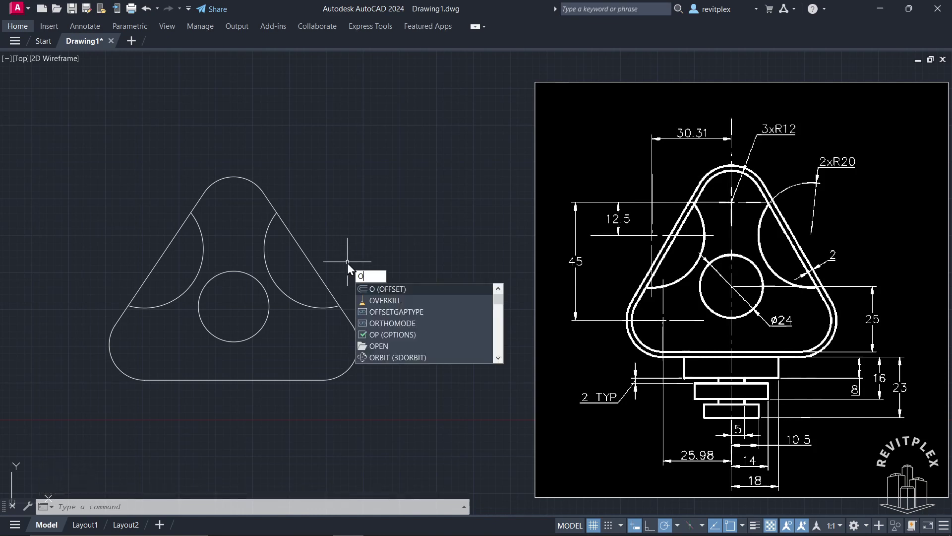
{"action": "key", "text": "Return"}
{"action": "type", "text": "2"}
{"action": "key", "text": "Return"}
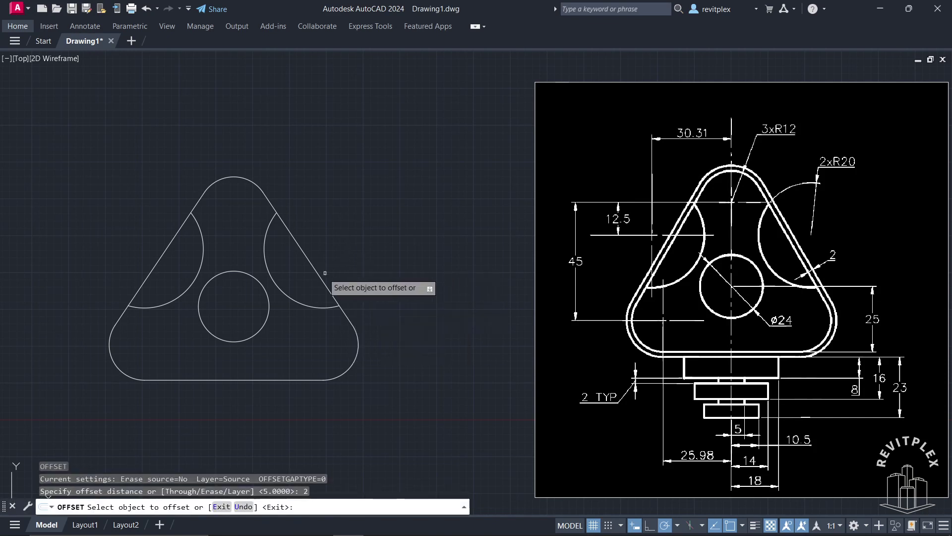
{"action": "left_click", "coordinate": [316, 271]}
{"action": "left_click", "coordinate": [367, 241]}
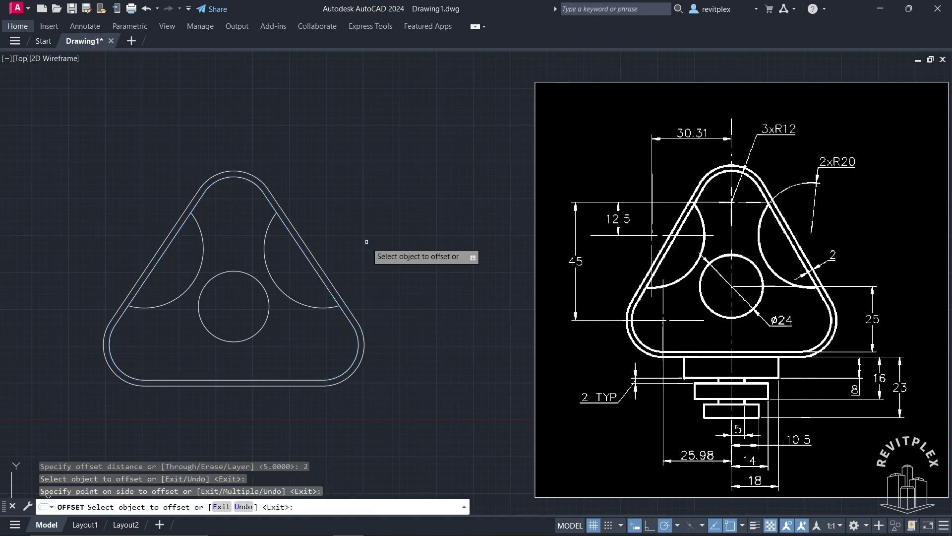
{"action": "key", "text": "Return"}
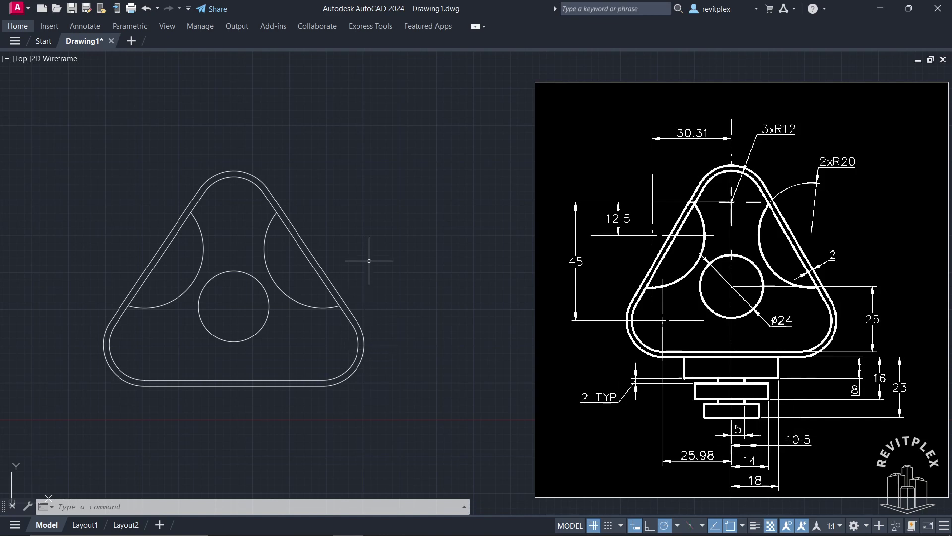
Draw lines from the outline's bottom midpoint: 23 down, 10.5 right, 5 up
{"action": "type", "text": "l"}
{"action": "key", "text": "Return"}
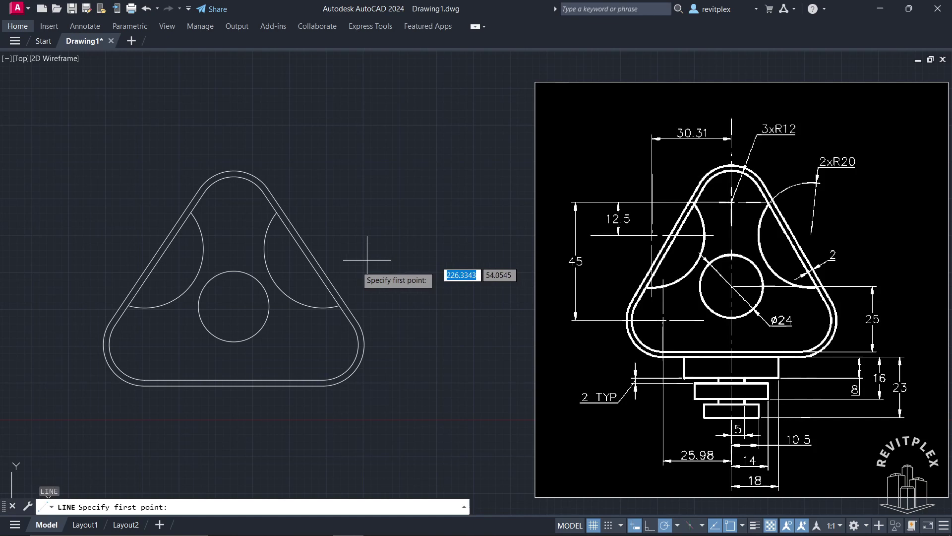
{"action": "left_click", "coordinate": [233, 384]}
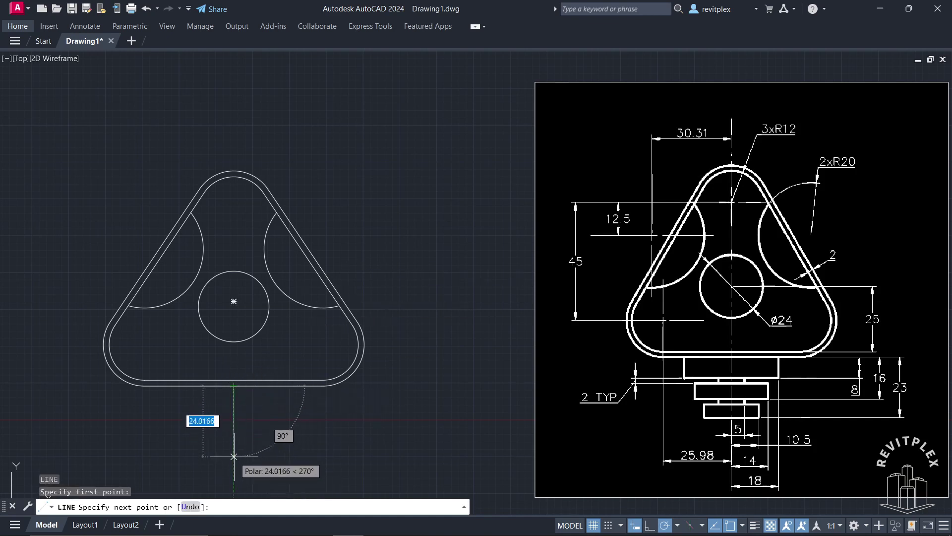
{"action": "type", "text": "23"}
{"action": "key", "text": "Return"}
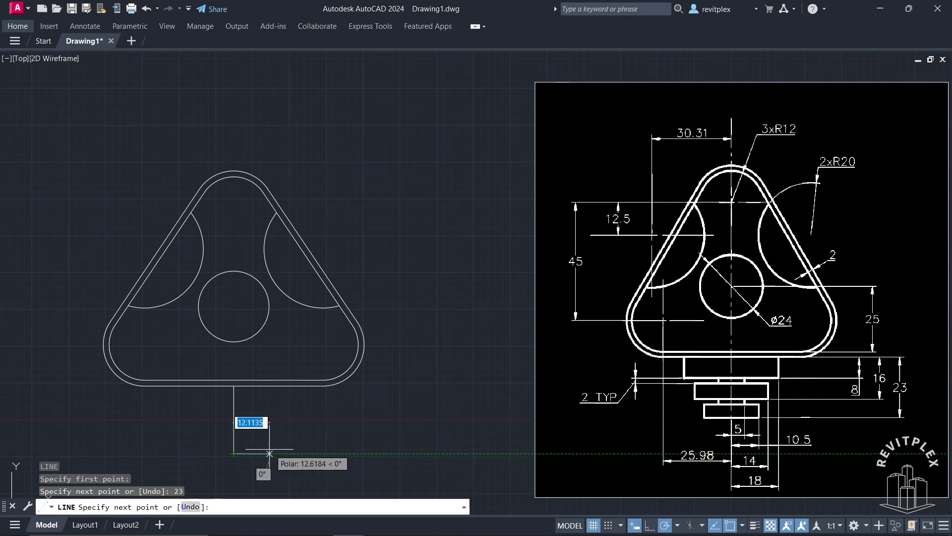
{"action": "type", "text": "10.5"}
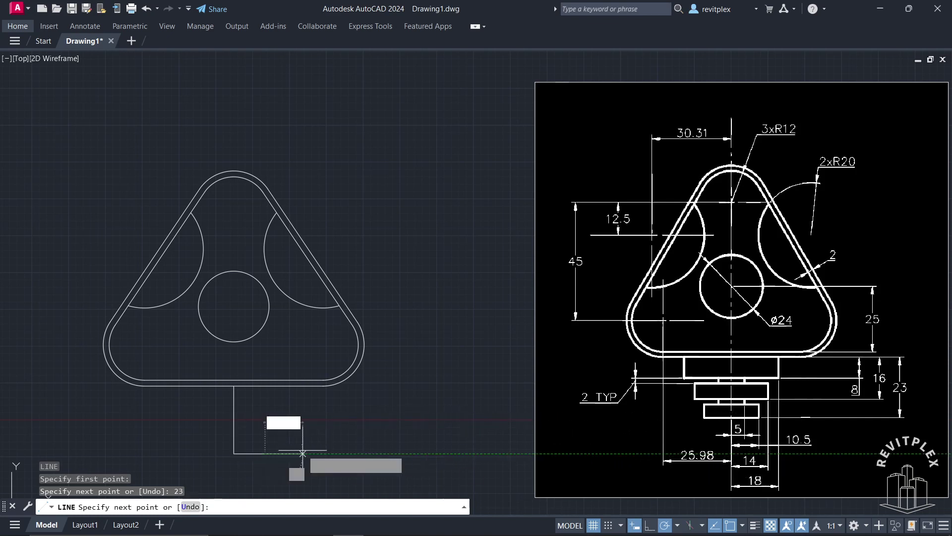
{"action": "key", "text": "Return"}
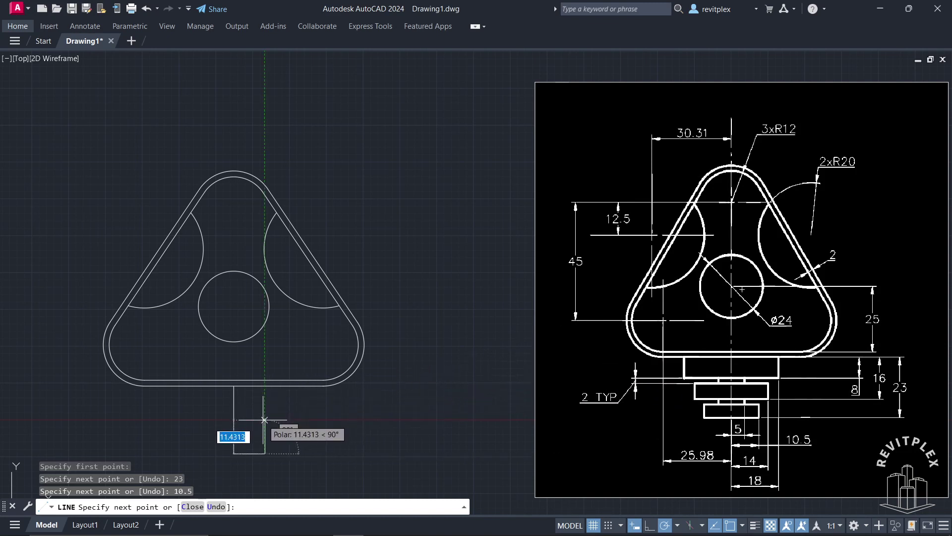
{"action": "type", "text": "5"}
{"action": "key", "text": "Return"}
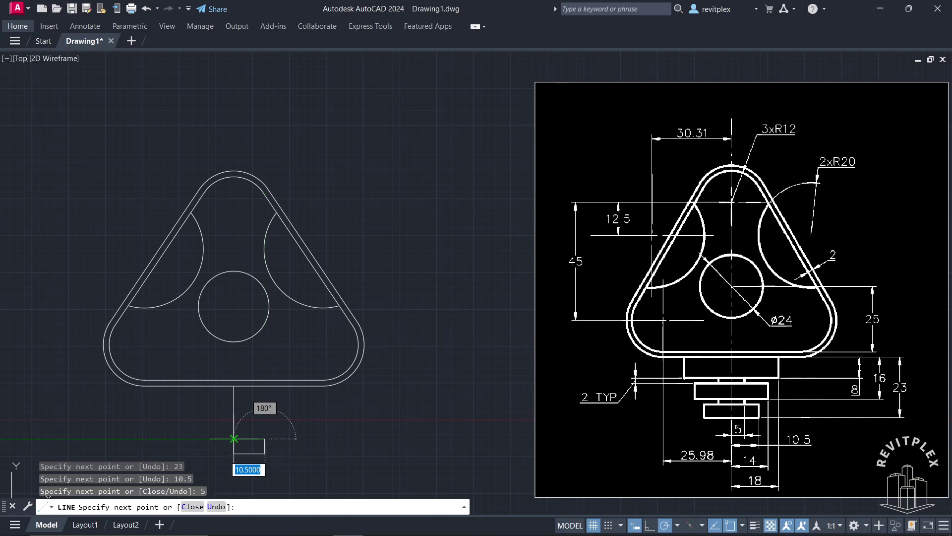
{"action": "key", "text": "Return"}
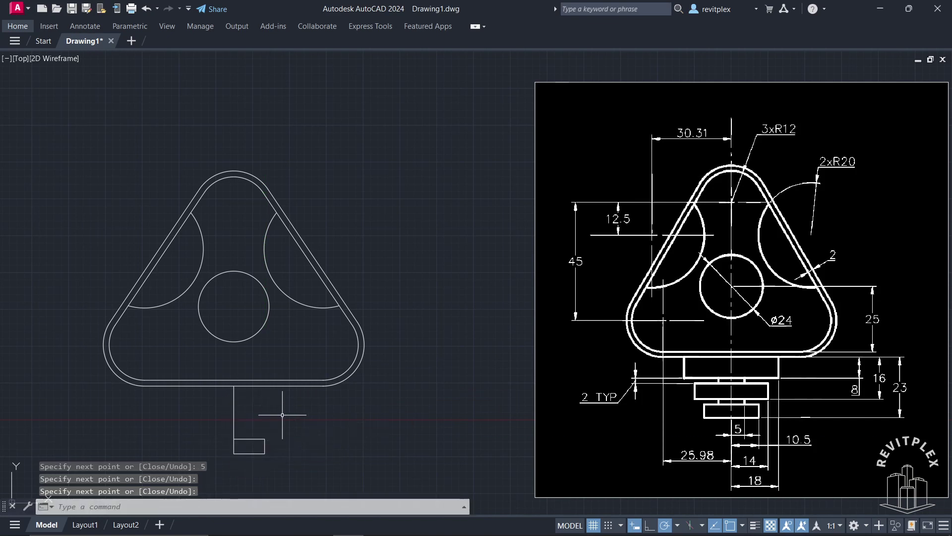
{"action": "key", "text": "Return"}
{"action": "left_click", "coordinate": [234, 439]}
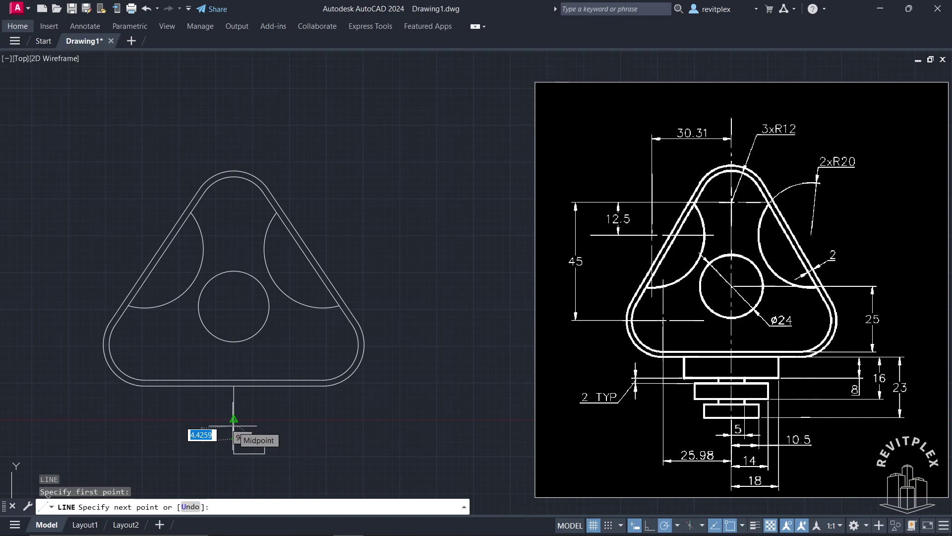
Draw the middle step: 2 up, 14 right, 6 up, closing back at the centreline
{"action": "type", "text": "2"}
{"action": "key", "text": "Return"}
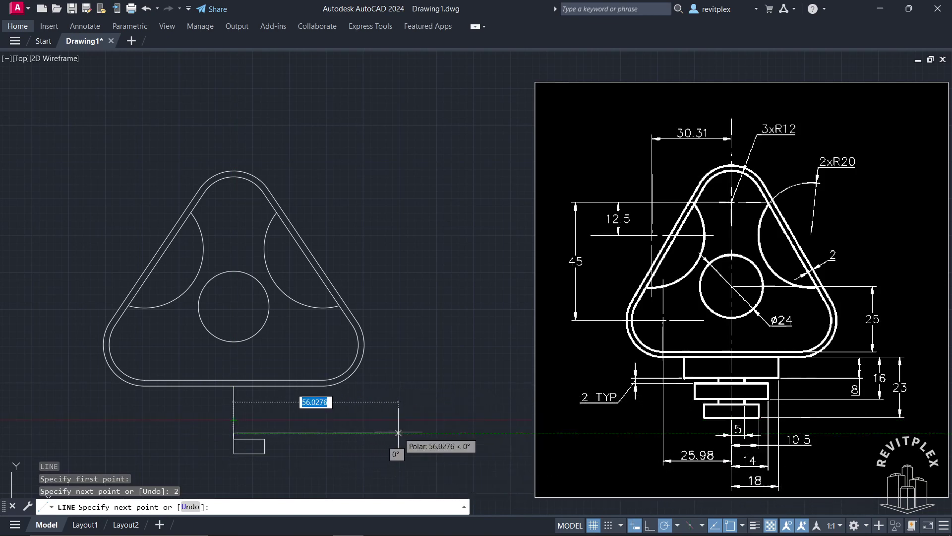
{"action": "type", "text": "14"}
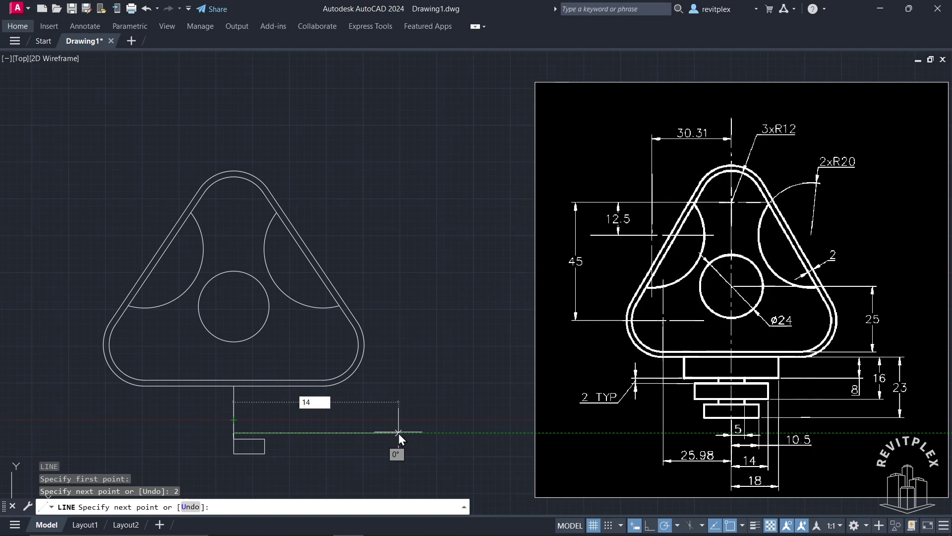
{"action": "key", "text": "Return"}
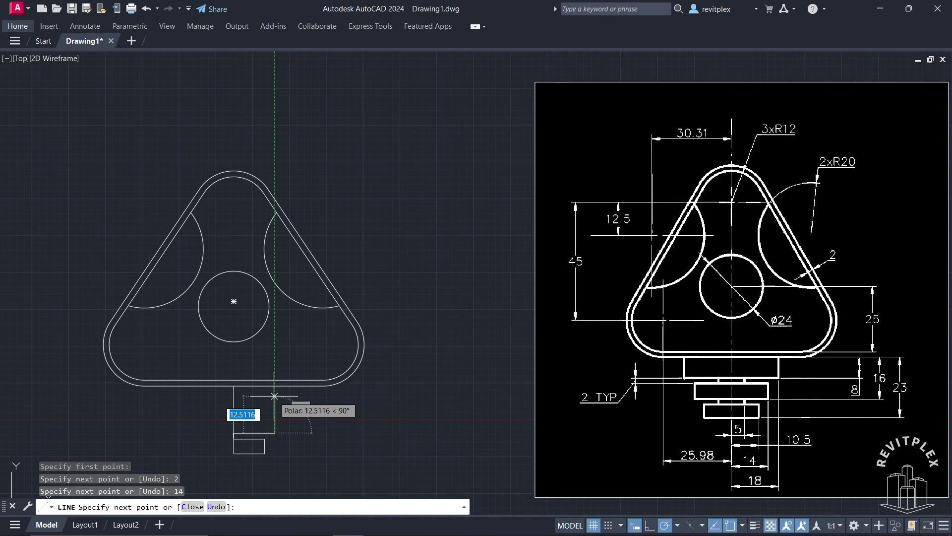
{"action": "type", "text": "6"}
{"action": "key", "text": "Return"}
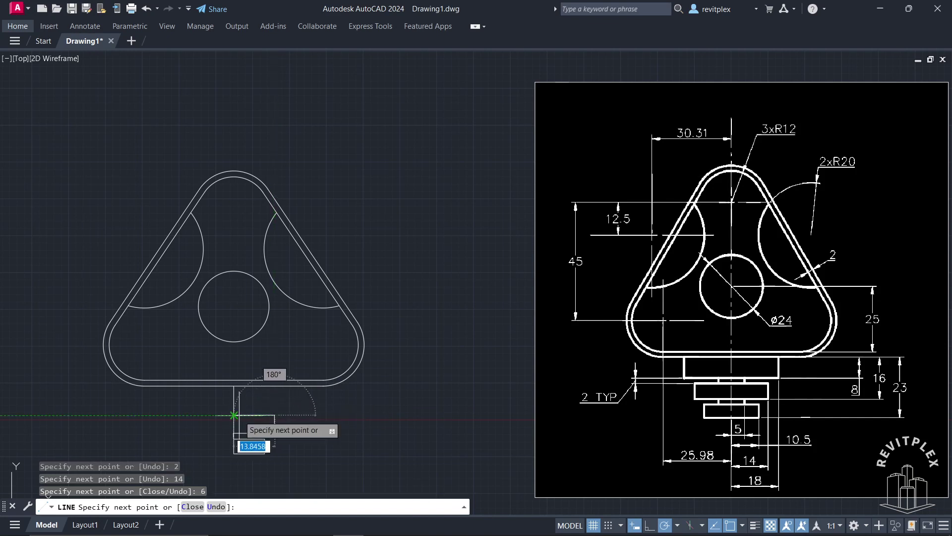
{"action": "left_click", "coordinate": [234, 415]}
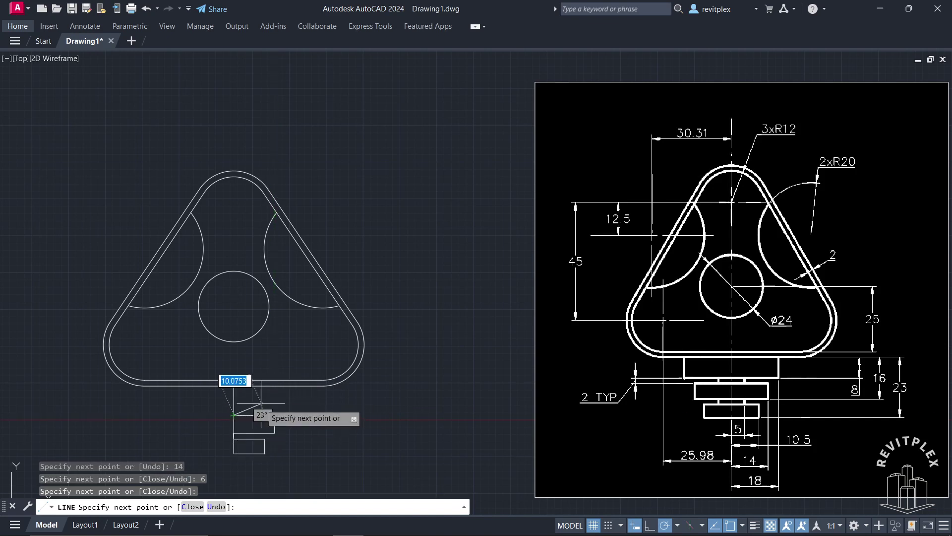
{"action": "key", "text": "Return"}
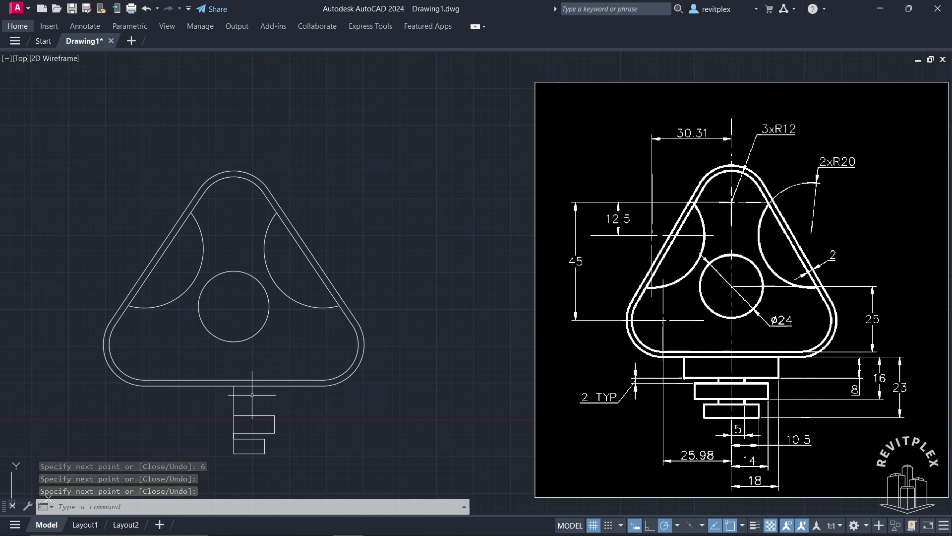
{"action": "key", "text": "space"}
From the outline's bottom centre, draw 18 right and 8 down, closing at the centreline
{"action": "left_click", "coordinate": [234, 385]}
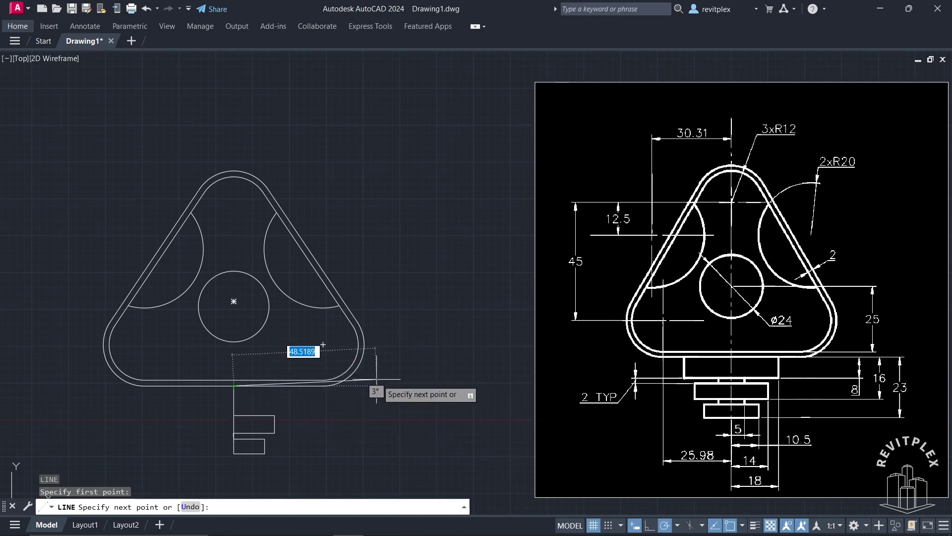
{"action": "type", "text": "18"}
{"action": "key", "text": "Return"}
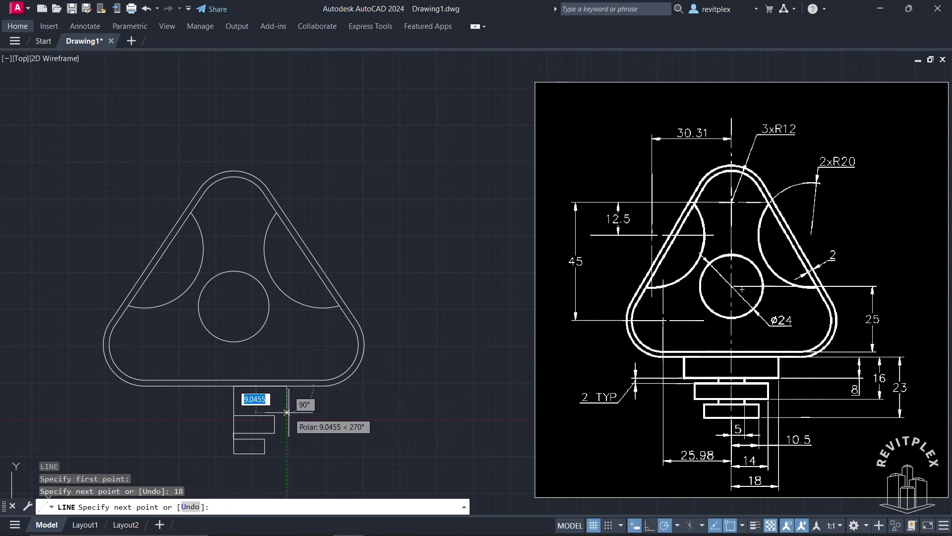
{"action": "type", "text": "8"}
{"action": "key", "text": "Return"}
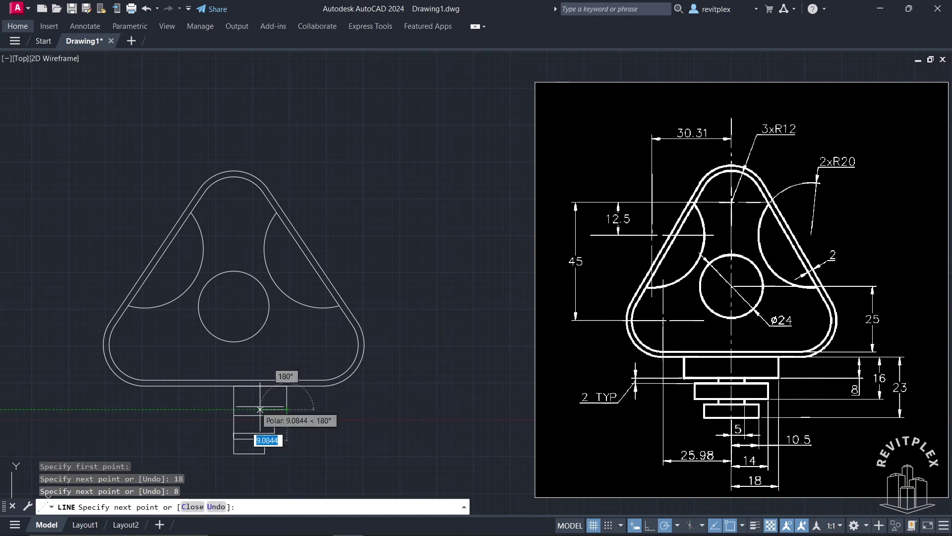
{"action": "left_click", "coordinate": [233, 409]}
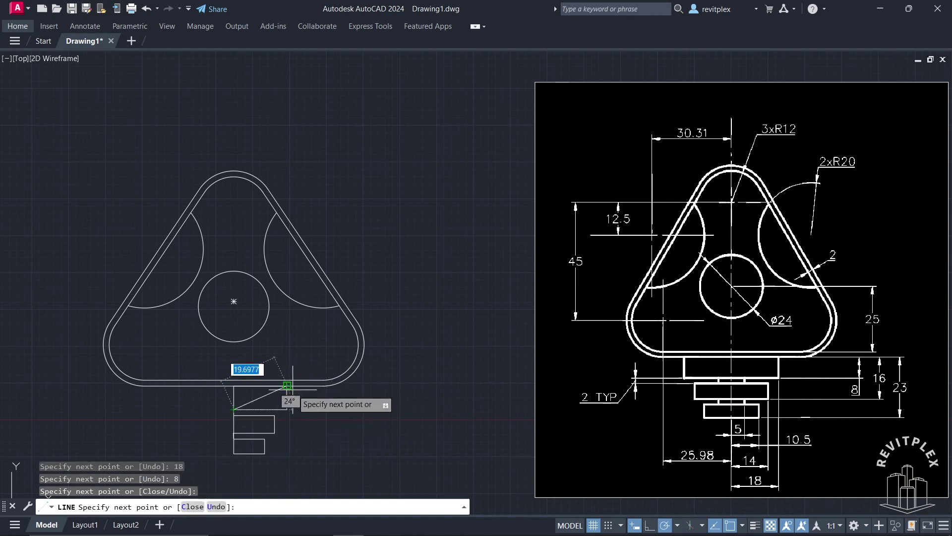
{"action": "key", "text": "Return"}
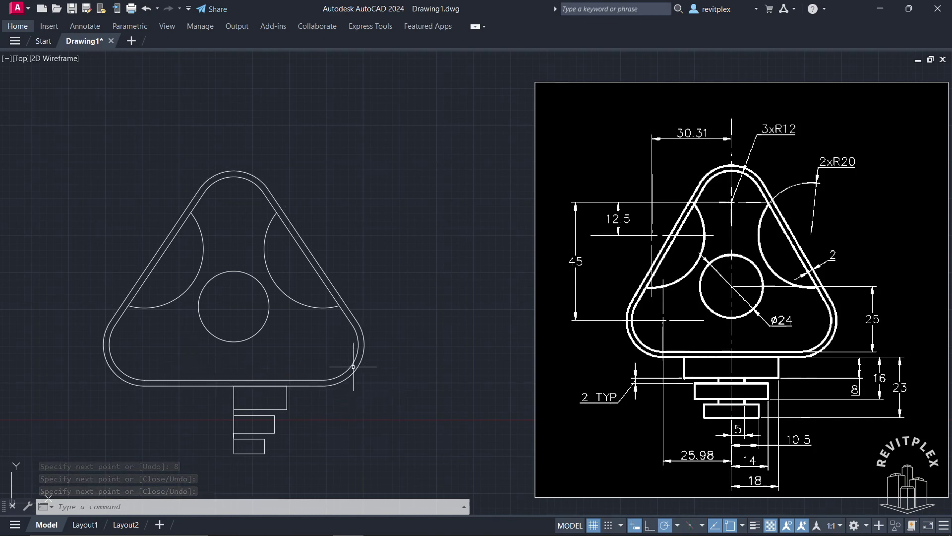
Select the whole plate and stem and run OVERKILL with default options
{"action": "left_click", "coordinate": [208, 359]}
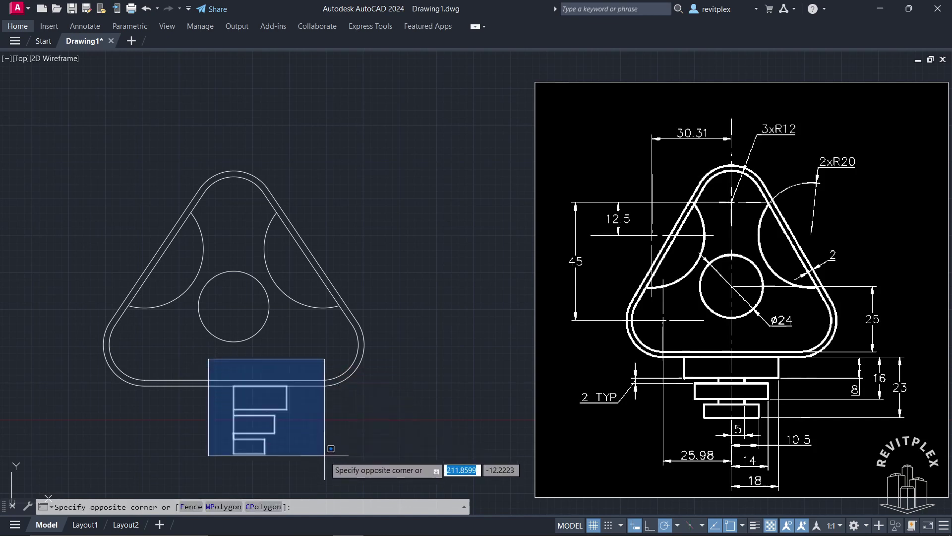
{"action": "left_click", "coordinate": [296, 423]}
{"action": "left_click", "coordinate": [61, 134]}
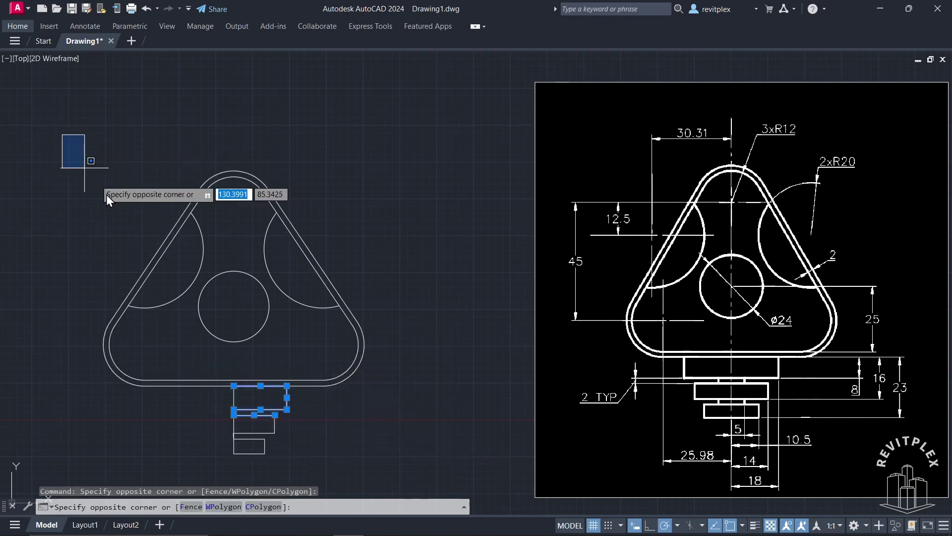
{"action": "left_click", "coordinate": [392, 467]}
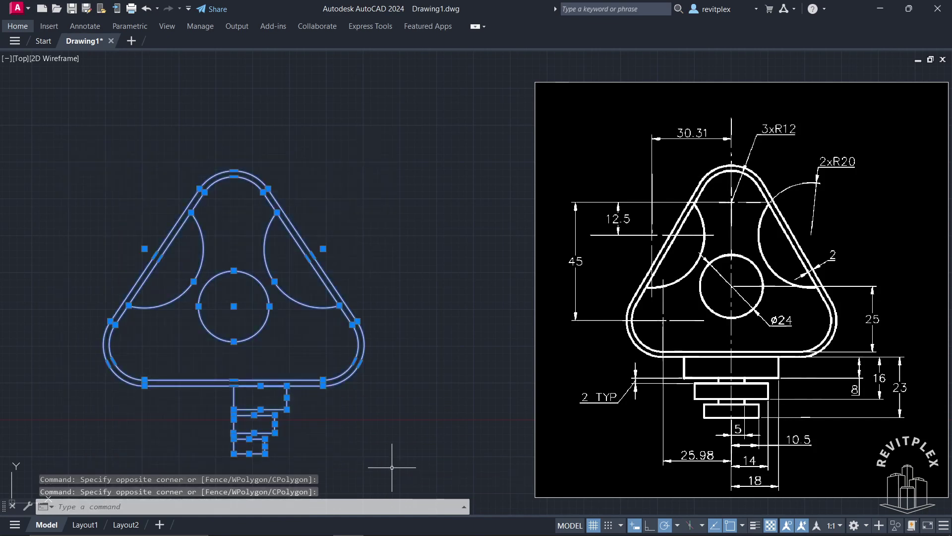
{"action": "type", "text": "O"}
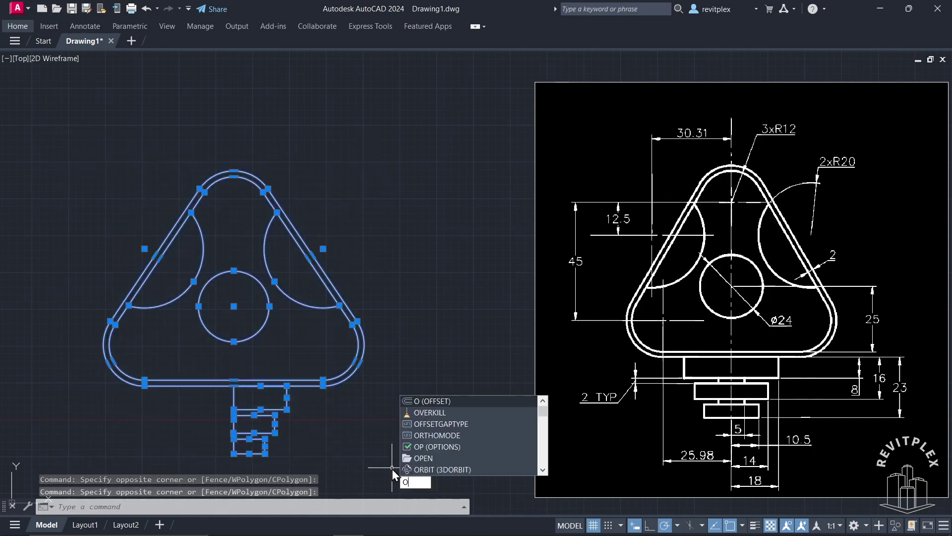
{"action": "type", "text": "VER"}
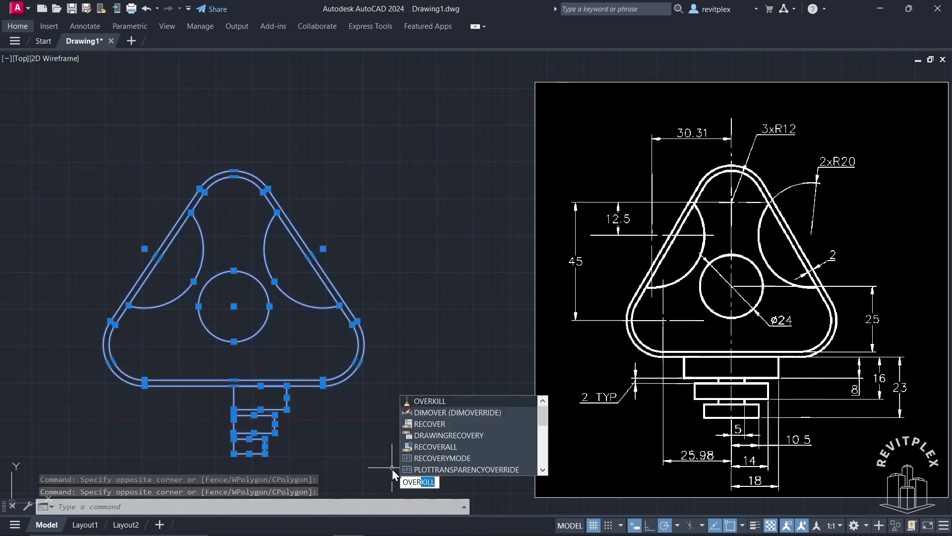
{"action": "key", "text": "Return"}
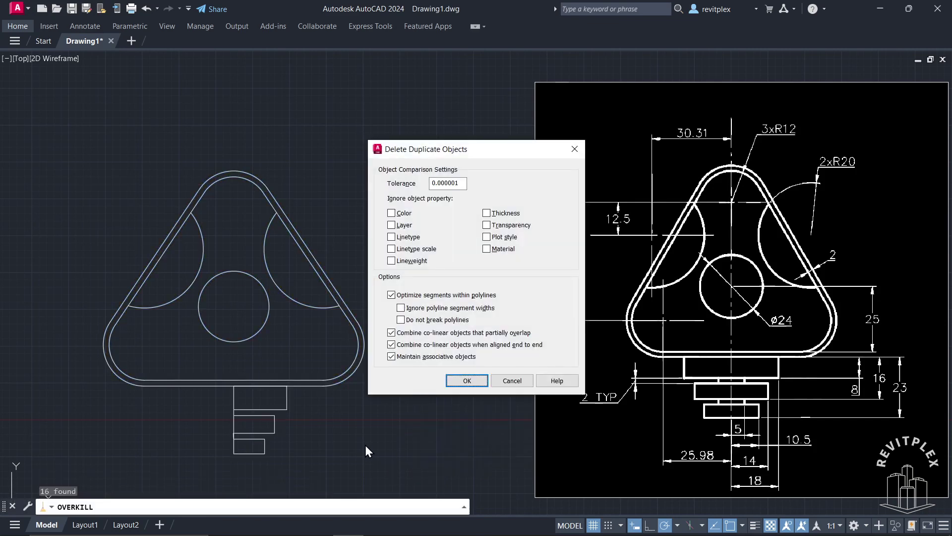
{"action": "left_click", "coordinate": [466, 380]}
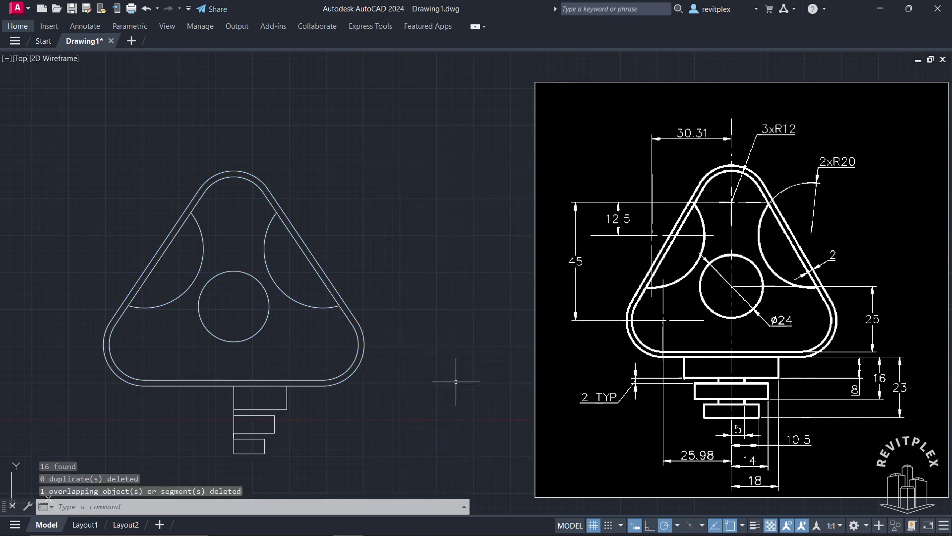
Offset the stem's left vertical line 5 units to the right
{"action": "left_click", "coordinate": [266, 454]}
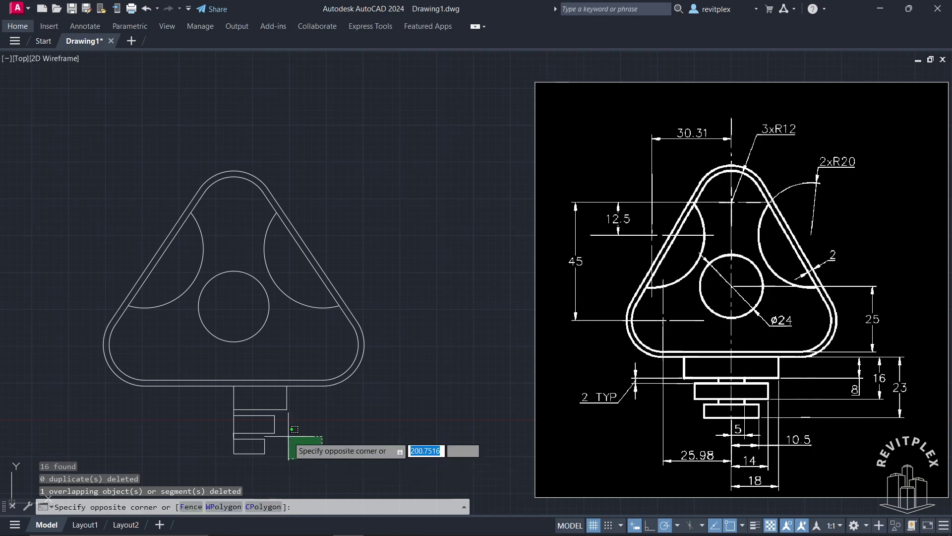
{"action": "left_click", "coordinate": [313, 434]}
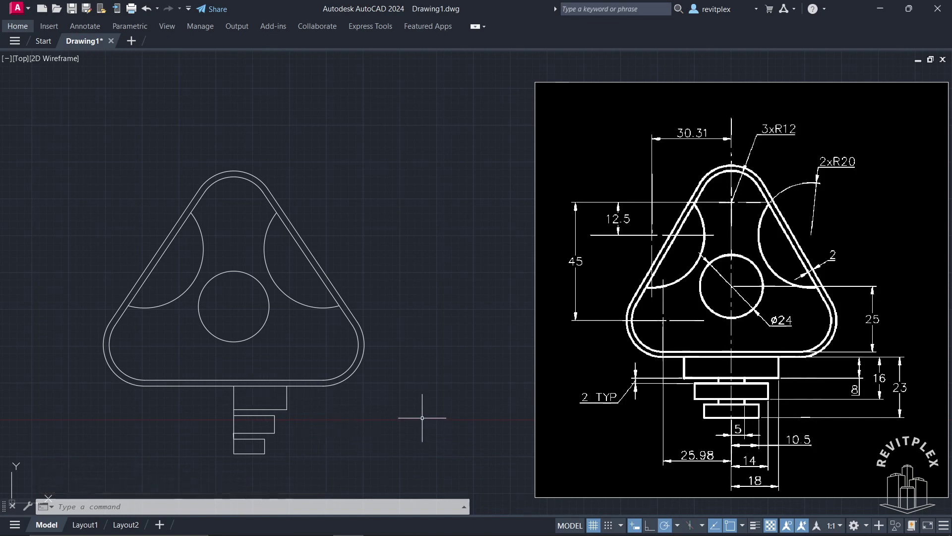
{"action": "type", "text": "o"}
{"action": "key", "text": "Return"}
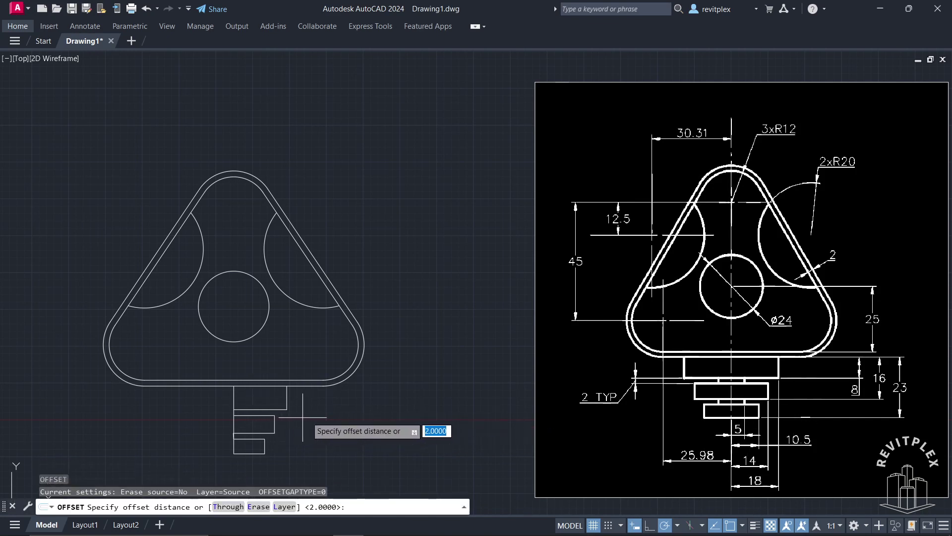
{"action": "type", "text": "5"}
{"action": "key", "text": "Return"}
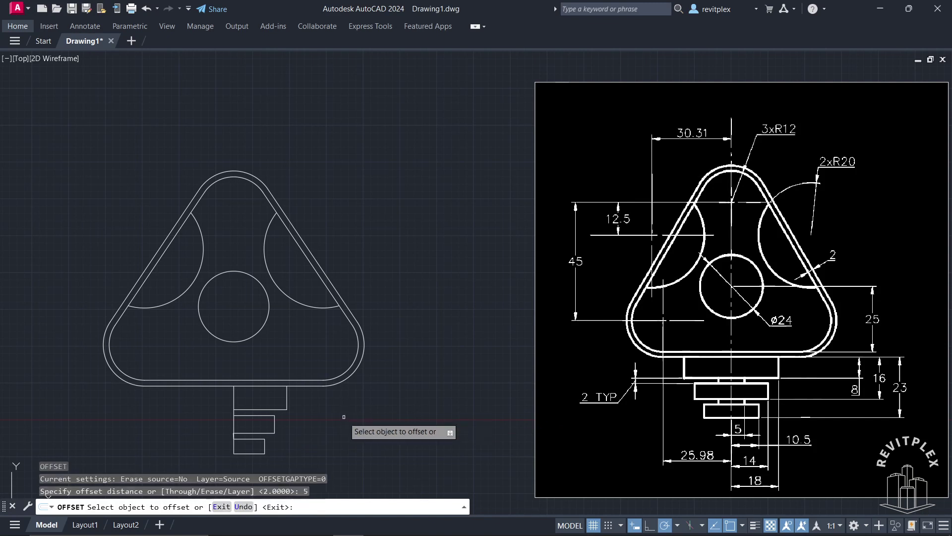
{"action": "left_click", "coordinate": [233, 397]}
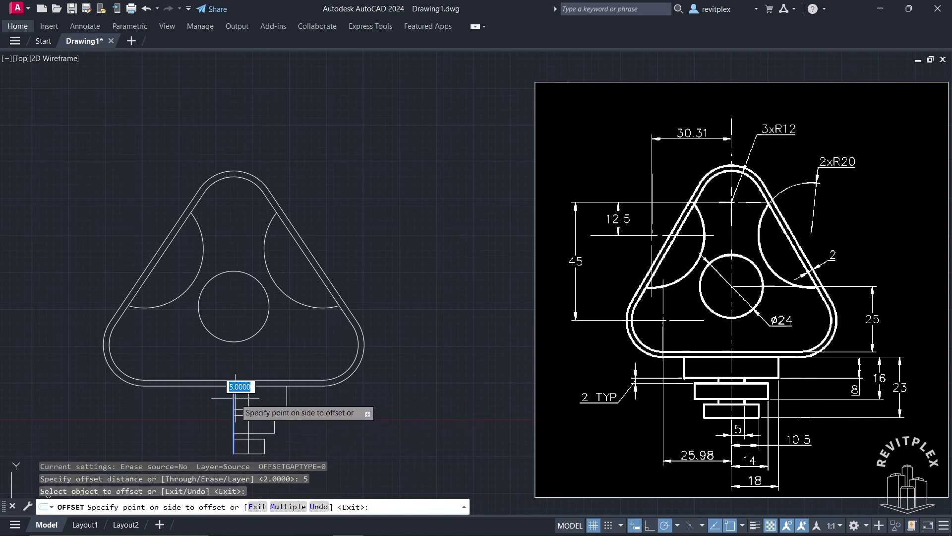
{"action": "left_click", "coordinate": [263, 397]}
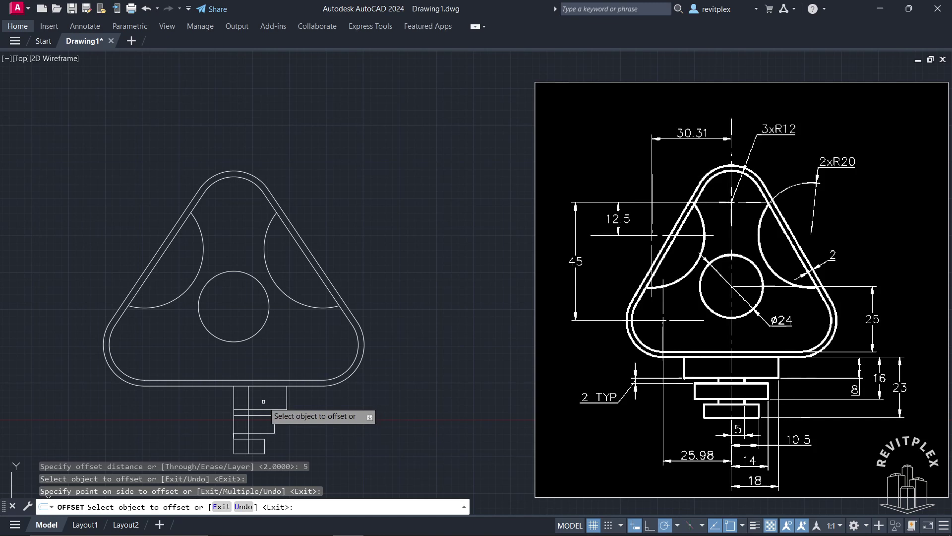
Trim away the new line's piece inside the middle step
{"action": "key", "text": "Return"}
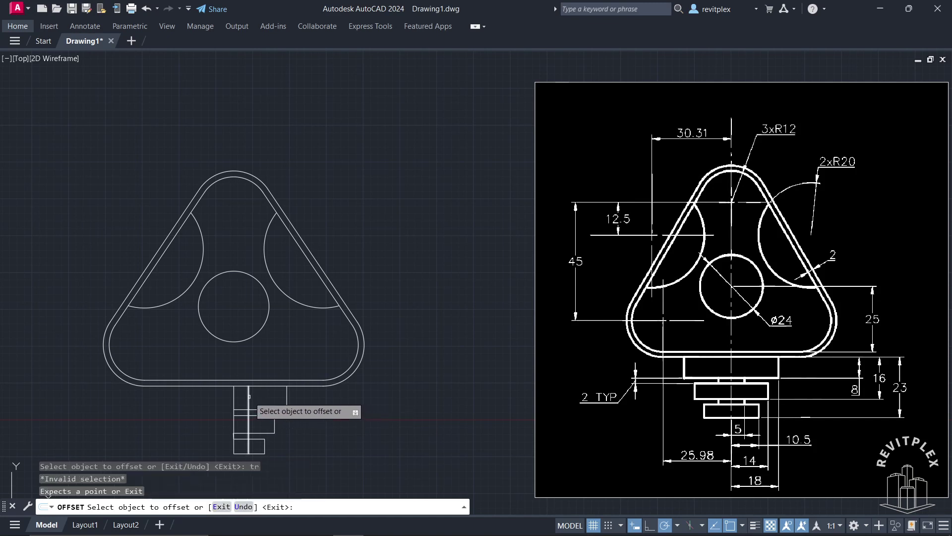
{"action": "left_click", "coordinate": [249, 397]}
{"action": "key", "text": "Escape"}
{"action": "key", "text": "Escape"}
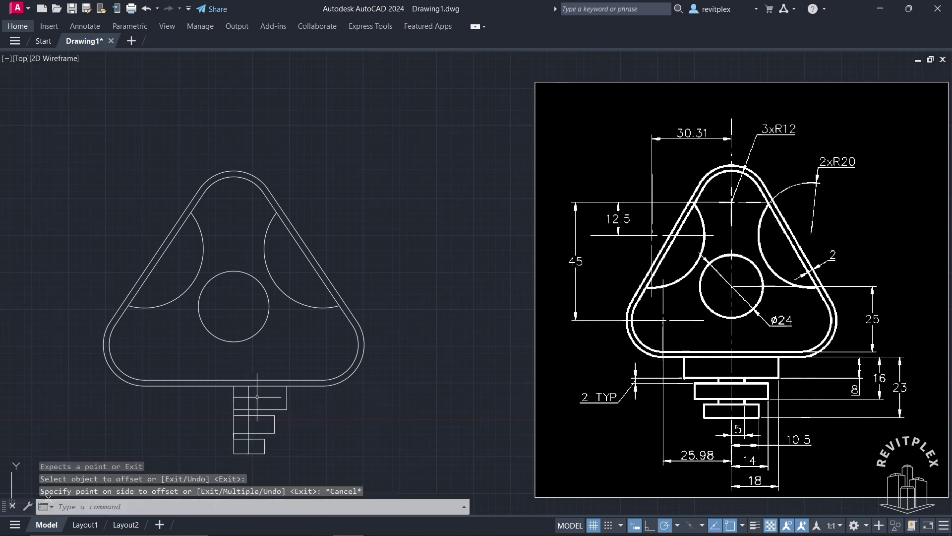
{"action": "key", "text": "Return"}
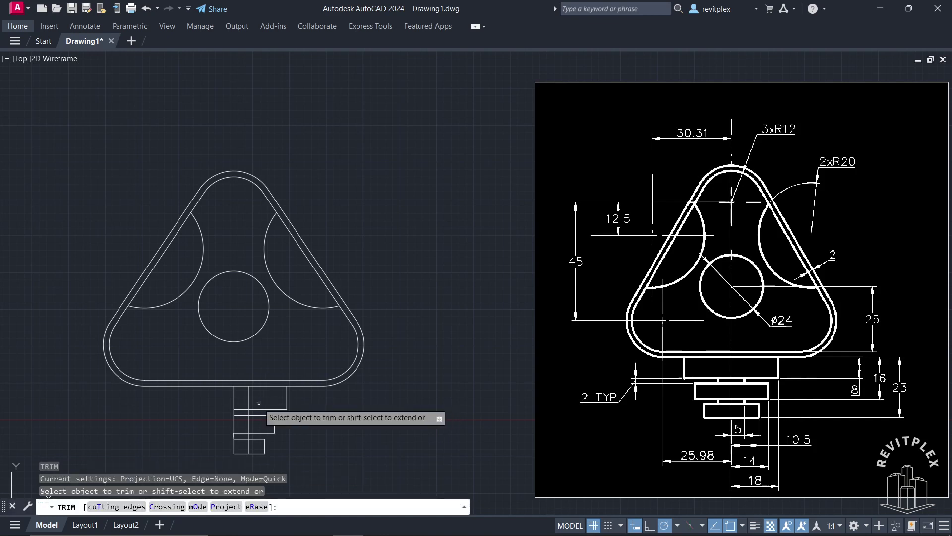
{"action": "left_click", "coordinate": [249, 425]}
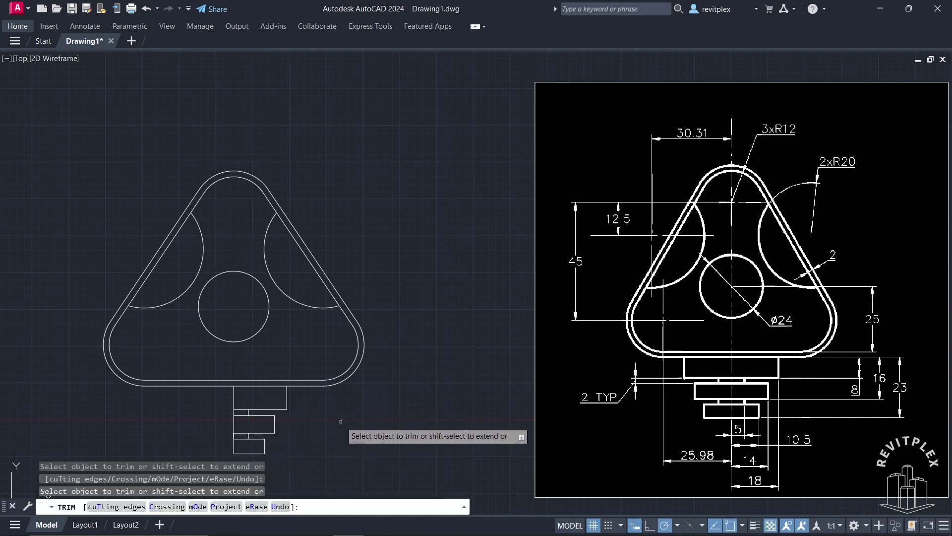
{"action": "key", "text": "Escape"}
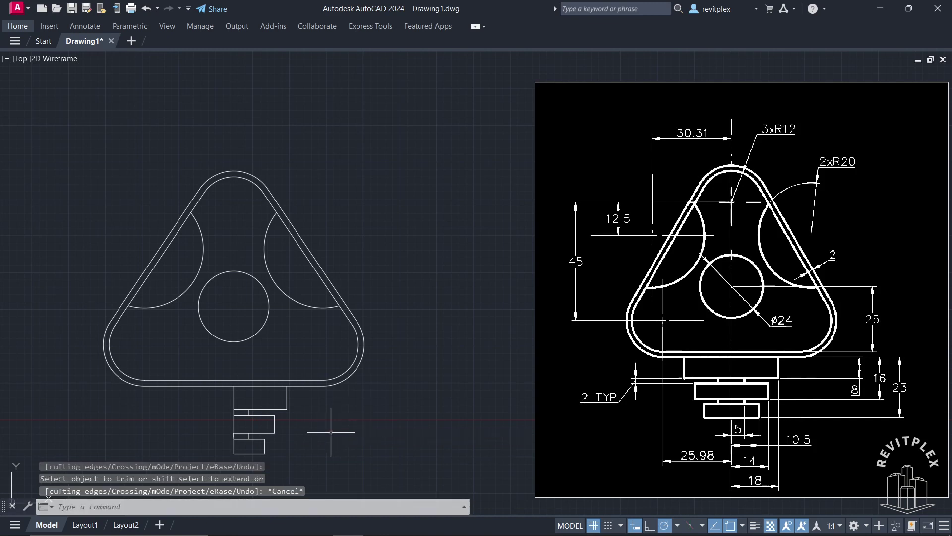
{"action": "left_click", "coordinate": [318, 464]}
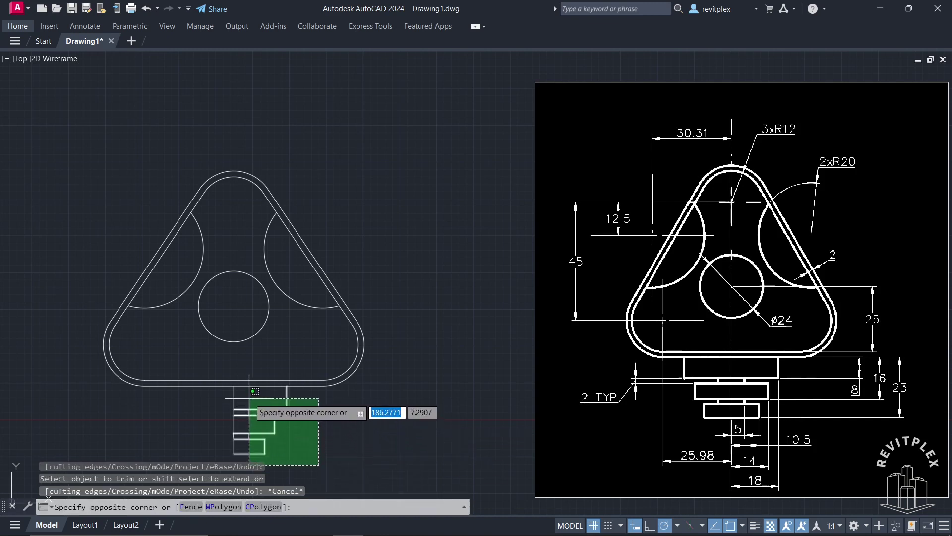
Mirror the stem lines about the vertical centreline keeping originals, then undo the mirror
{"action": "left_click", "coordinate": [250, 396]}
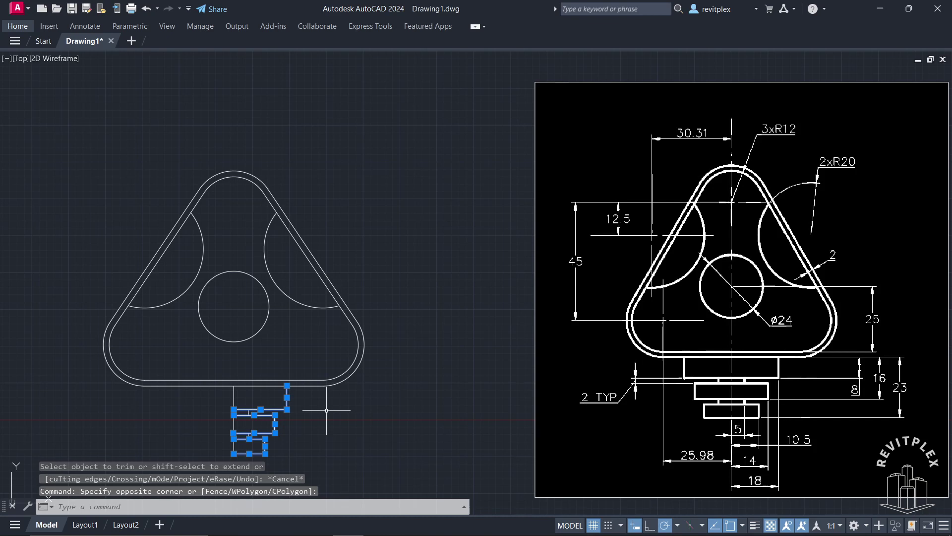
{"action": "type", "text": "i"}
{"action": "key", "text": "Return"}
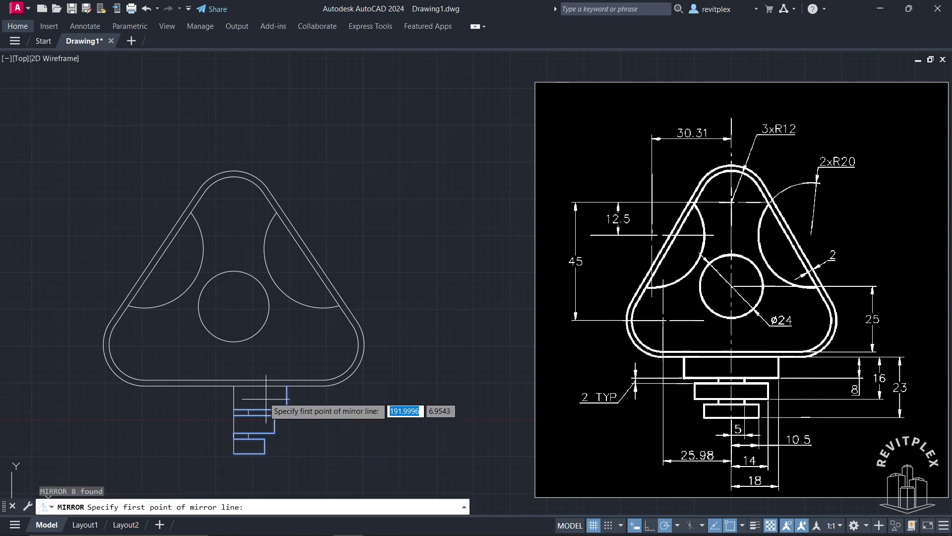
{"action": "left_click", "coordinate": [234, 385]}
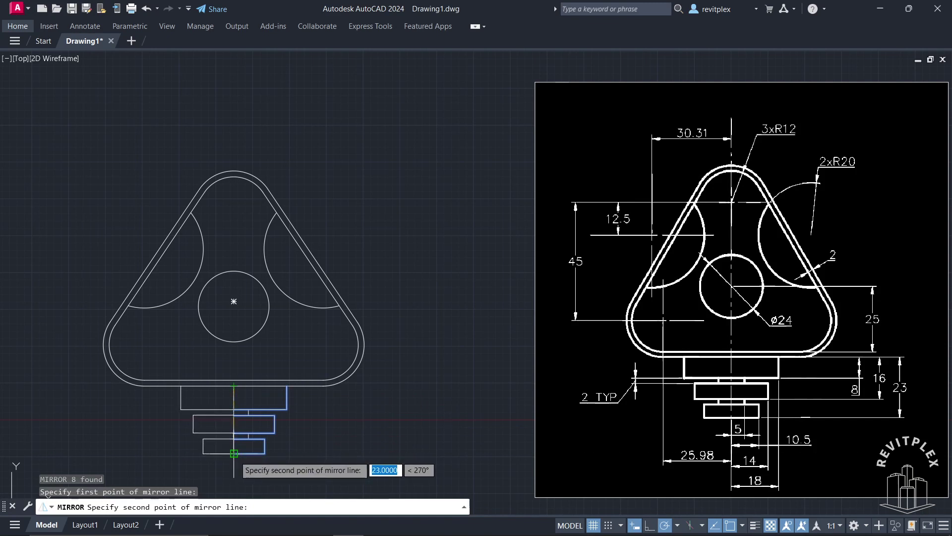
{"action": "left_click", "coordinate": [234, 453]}
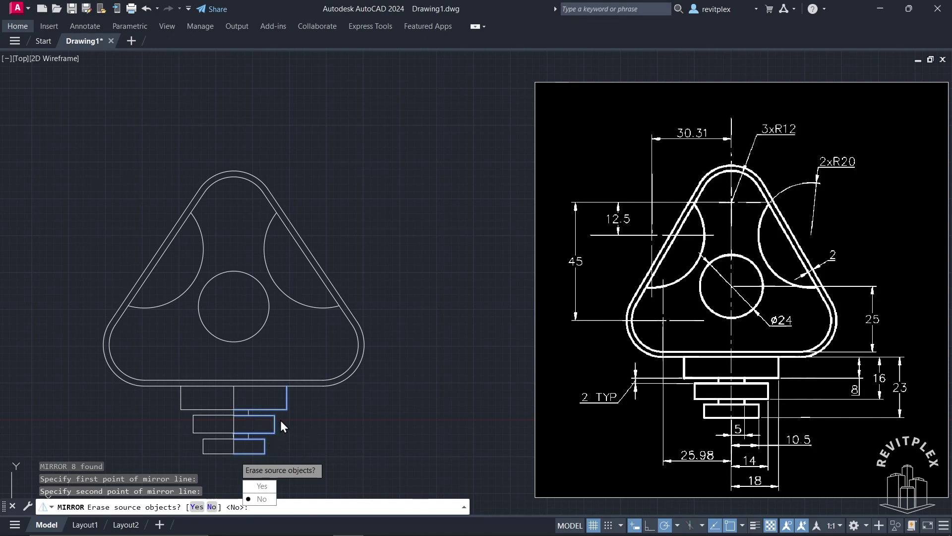
{"action": "left_click", "coordinate": [259, 498]}
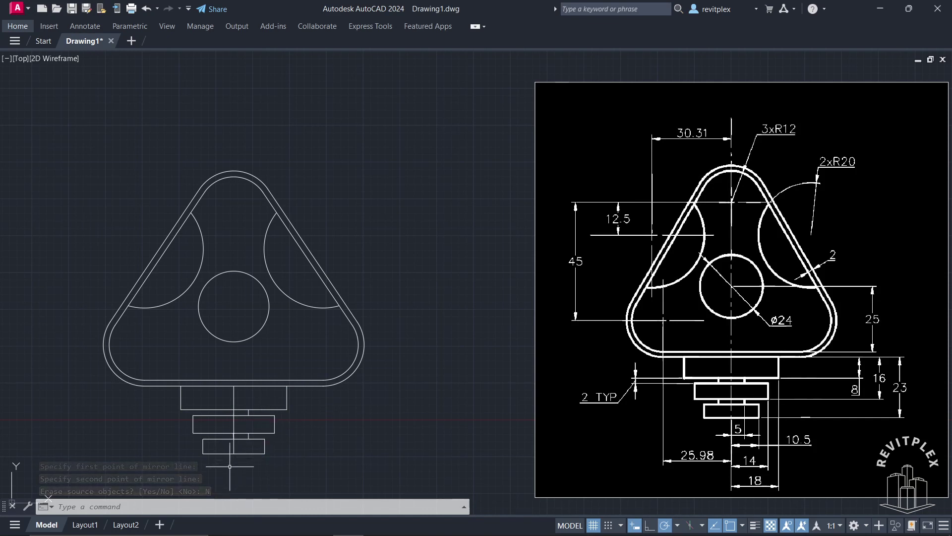
{"action": "key", "text": "ctrl+z"}
Mirror the stem rectangles and centre line about the vertical axis, keeping the originals
{"action": "left_click", "coordinate": [306, 464]}
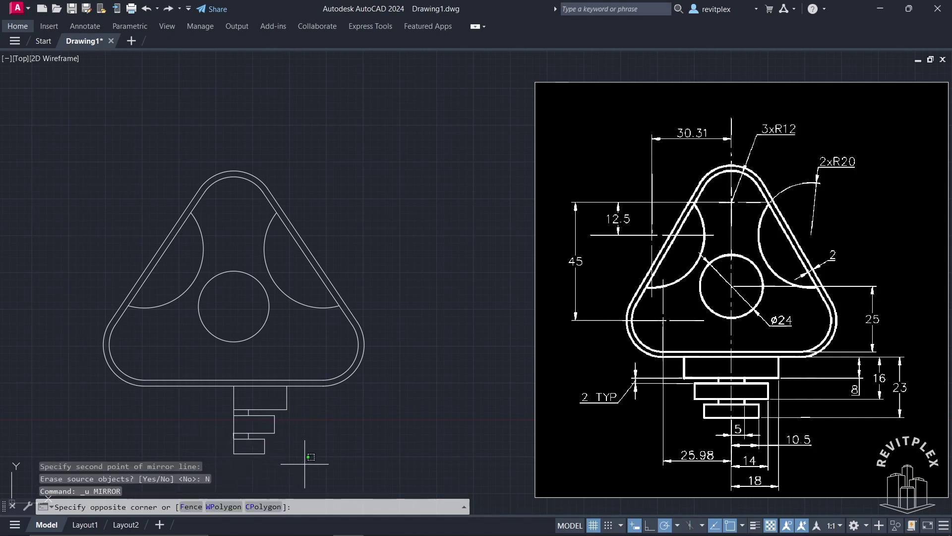
{"action": "left_click", "coordinate": [239, 402]}
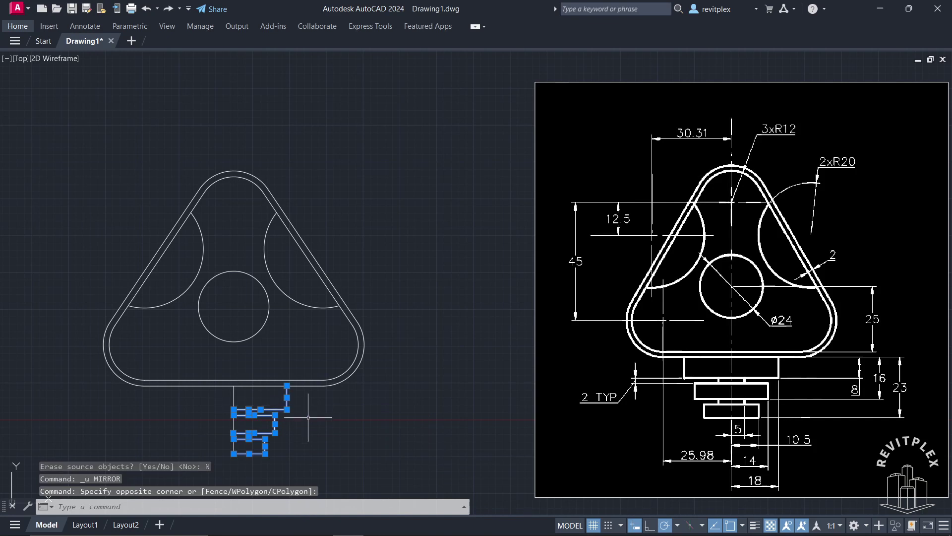
{"action": "type", "text": "mi"}
{"action": "key", "text": "Return"}
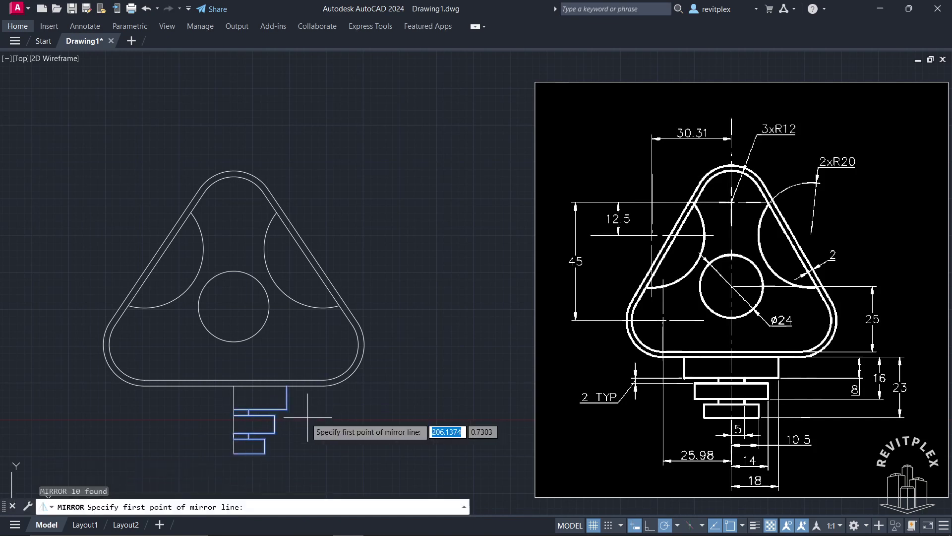
{"action": "left_click", "coordinate": [234, 385]}
{"action": "left_click", "coordinate": [251, 454]}
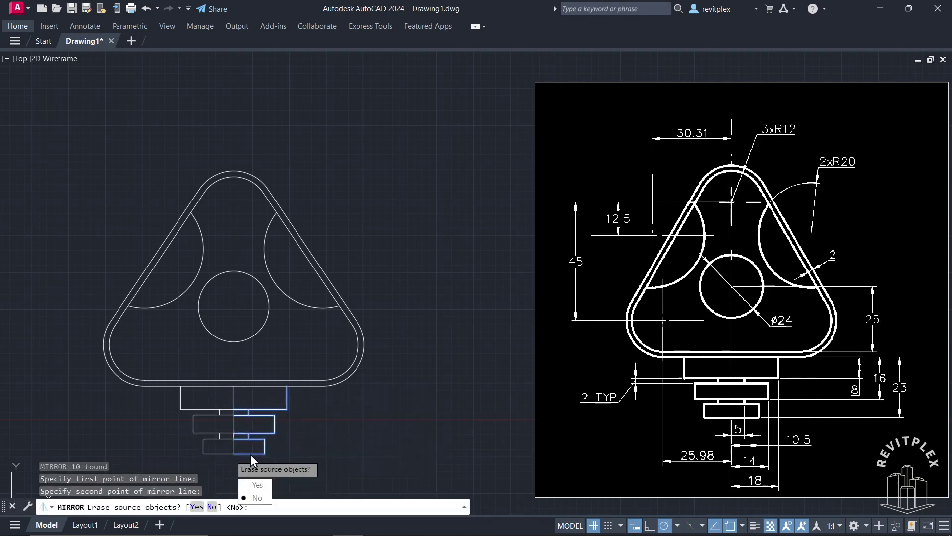
{"action": "key", "text": "Return"}
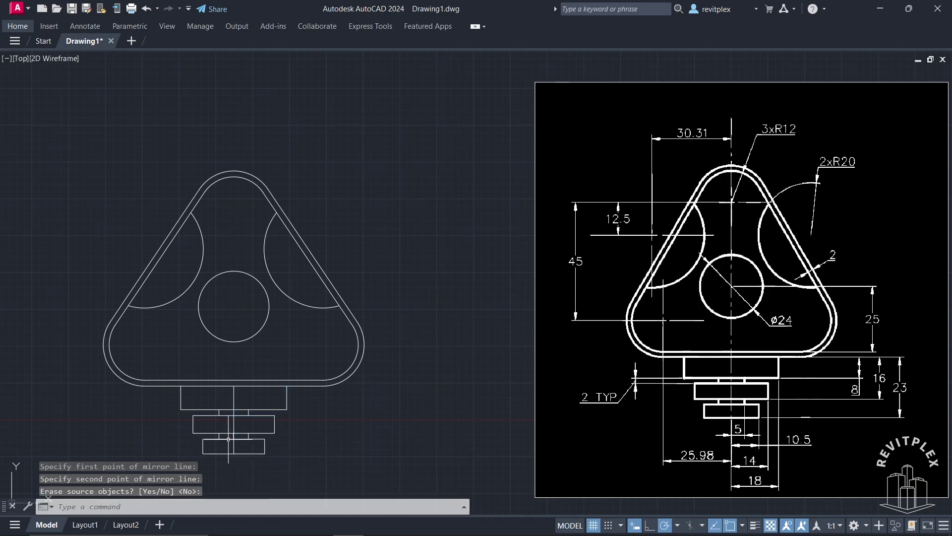
{"action": "left_click", "coordinate": [234, 399]}
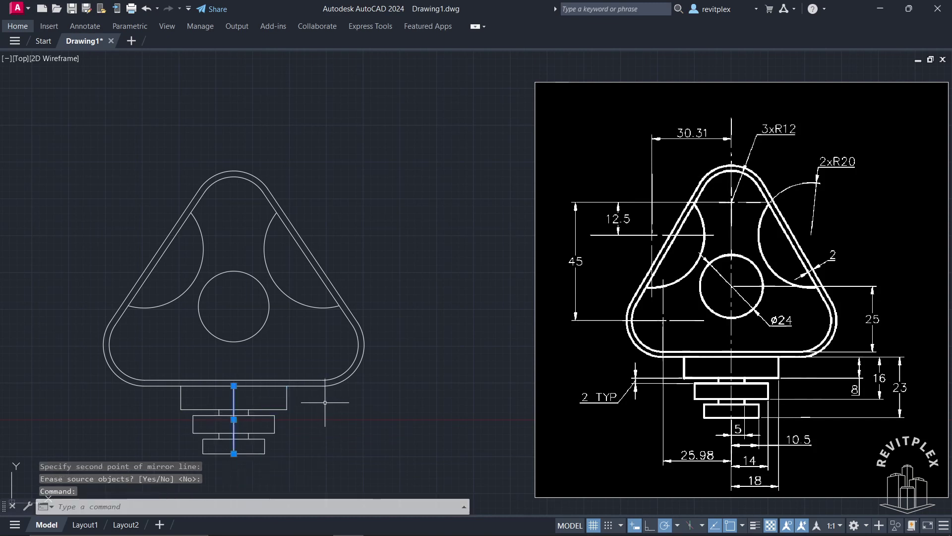
Erase the stem's vertical centre line, leaving three symmetric step rectangles
{"action": "key", "text": "Delete"}
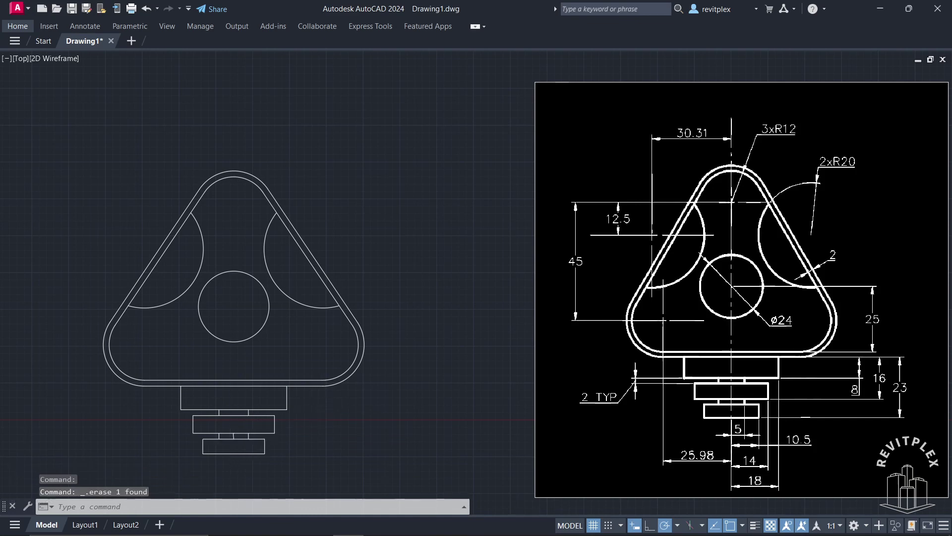
{"action": "scroll", "coordinate": [234, 436], "scroll_direction": "up", "scroll_amount": 3}
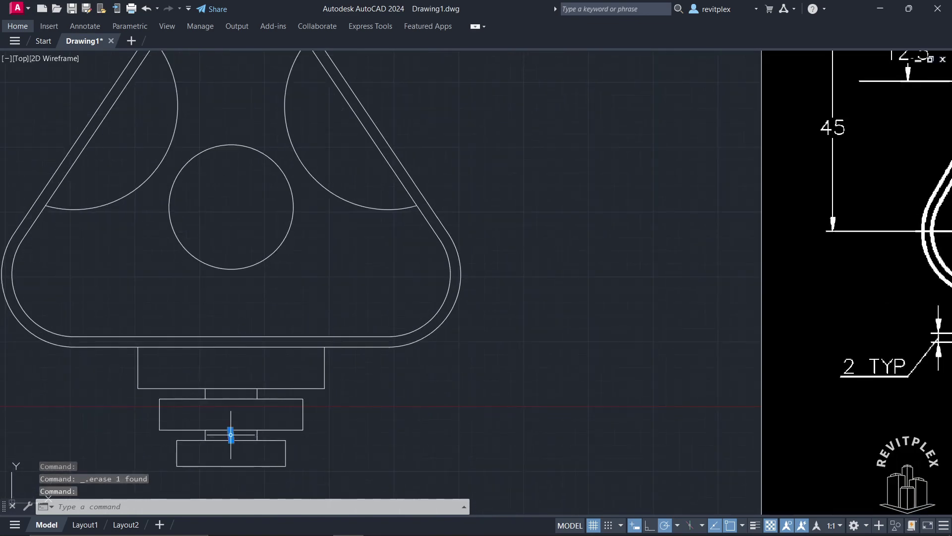
{"action": "scroll", "coordinate": [379, 416], "scroll_direction": "down", "scroll_amount": 3}
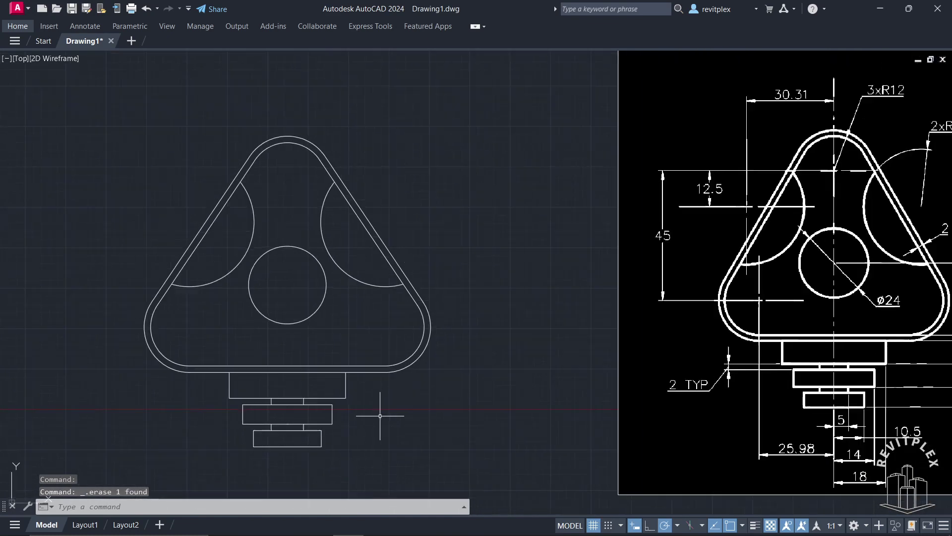
{"action": "scroll", "coordinate": [380, 416], "scroll_direction": "down", "scroll_amount": 1}
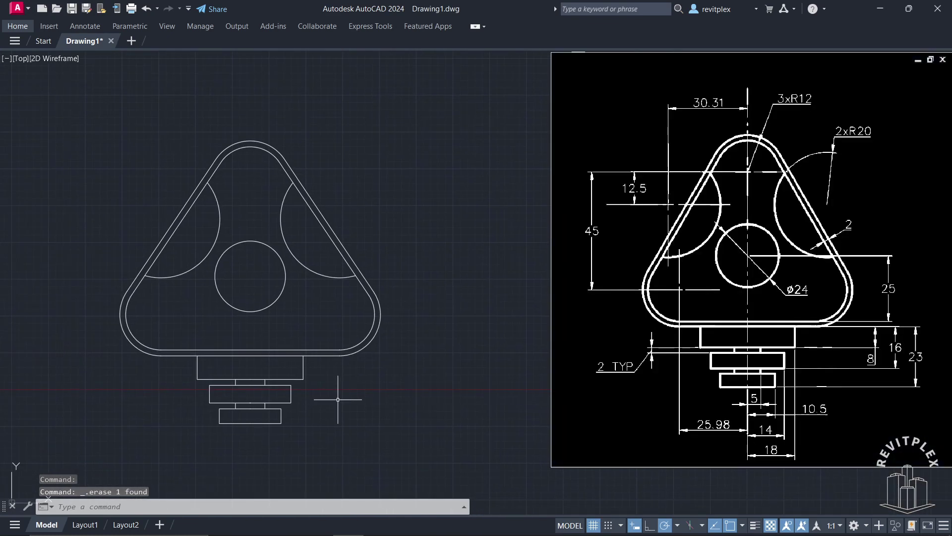